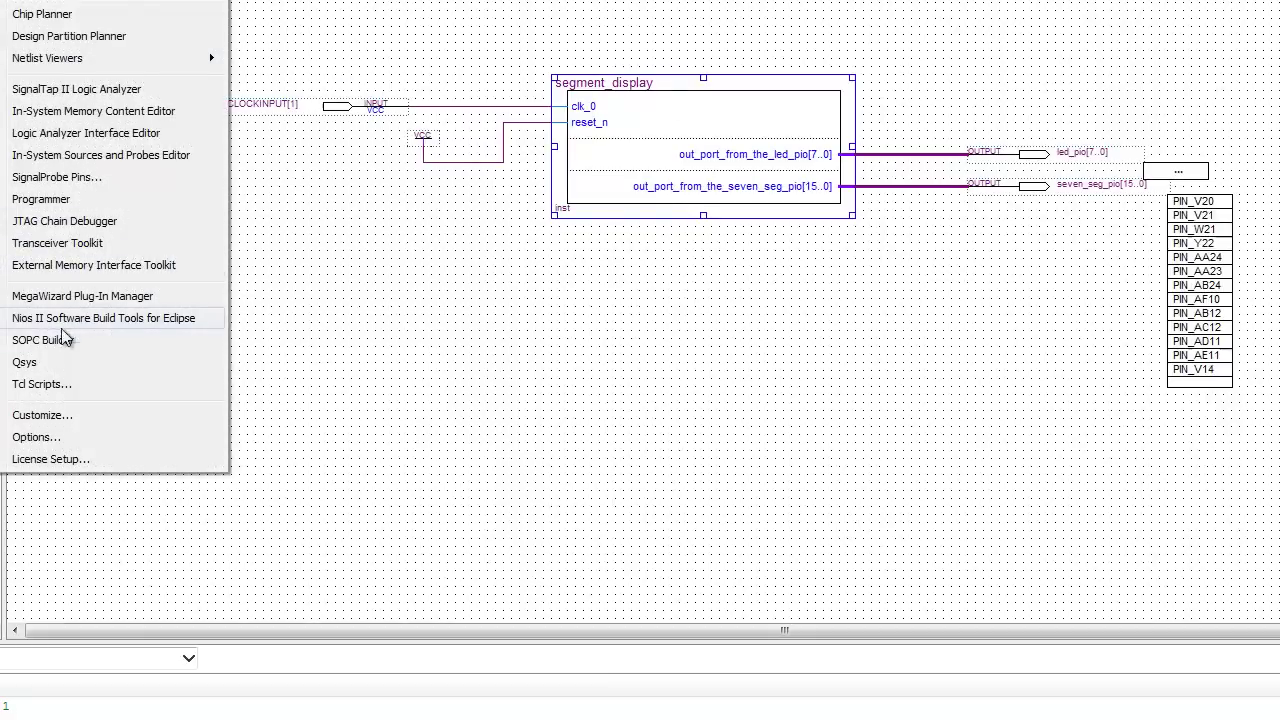
Step: Open the segment_display.sopc system in SOPC Builder
click(50, 311)
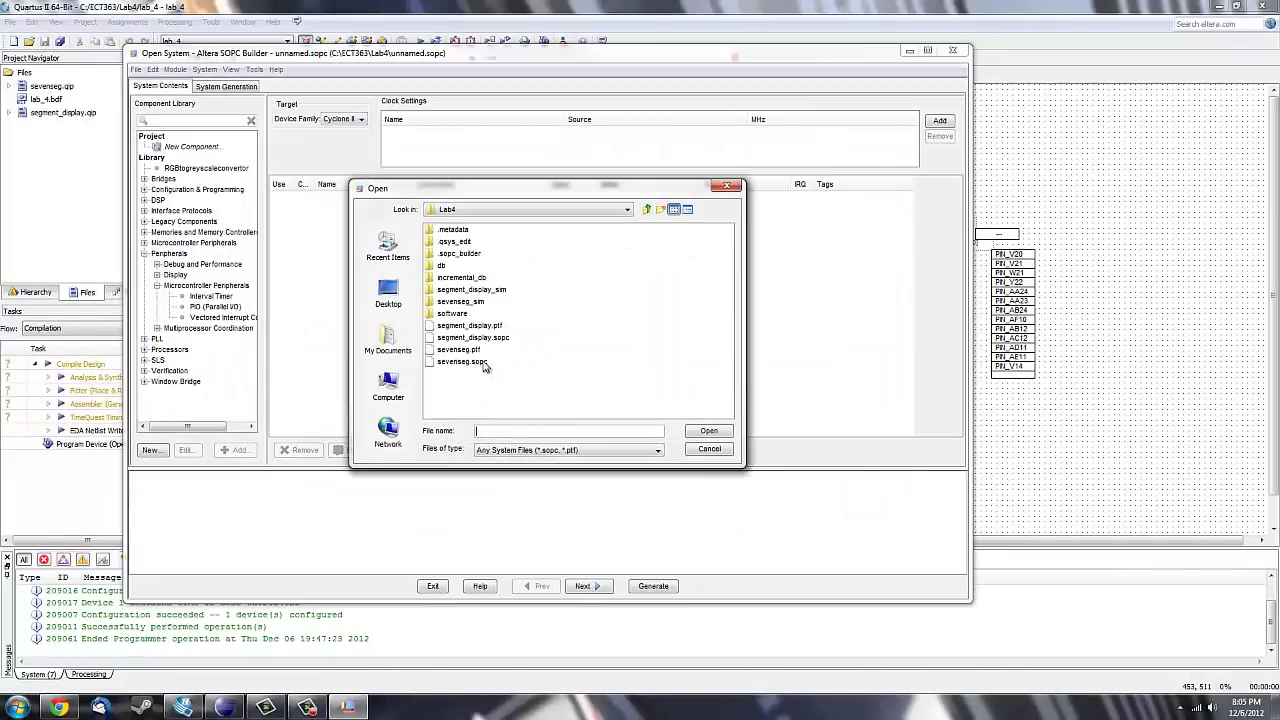
click(488, 339)
click(708, 431)
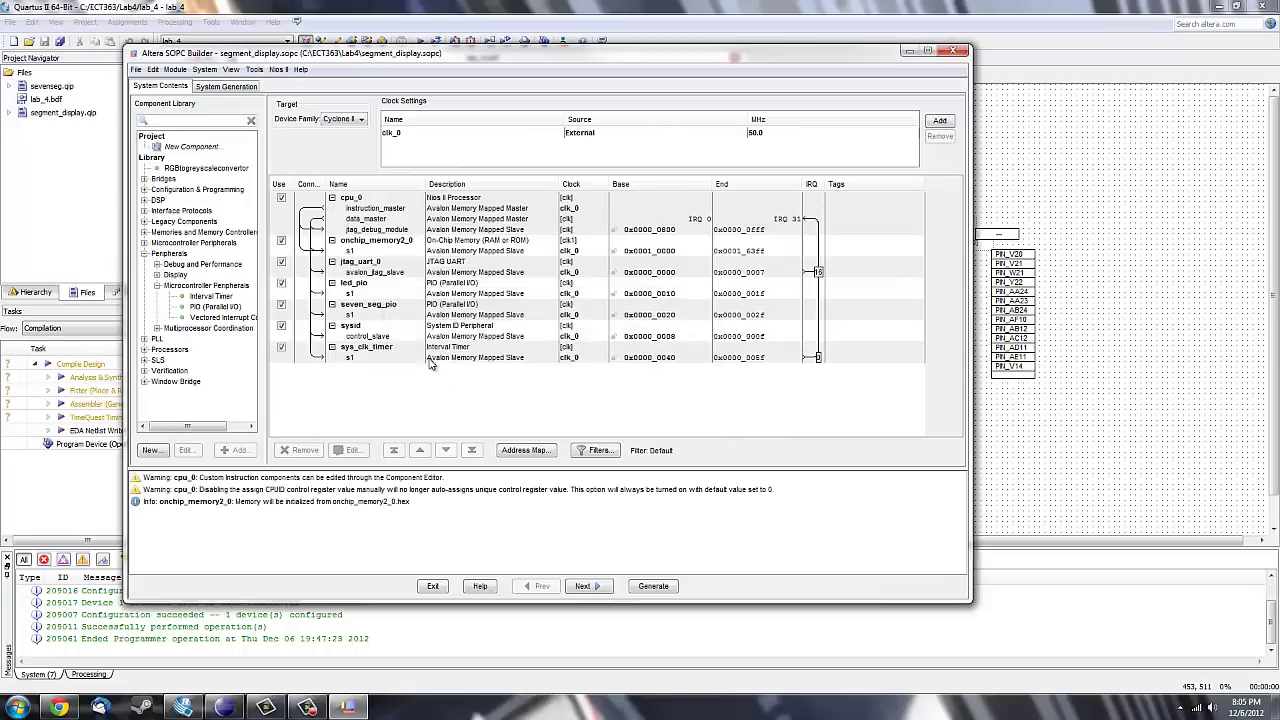
Step: Inspect the seven_seg_pio component and confirm it as a 16-bit output port
click(390, 310)
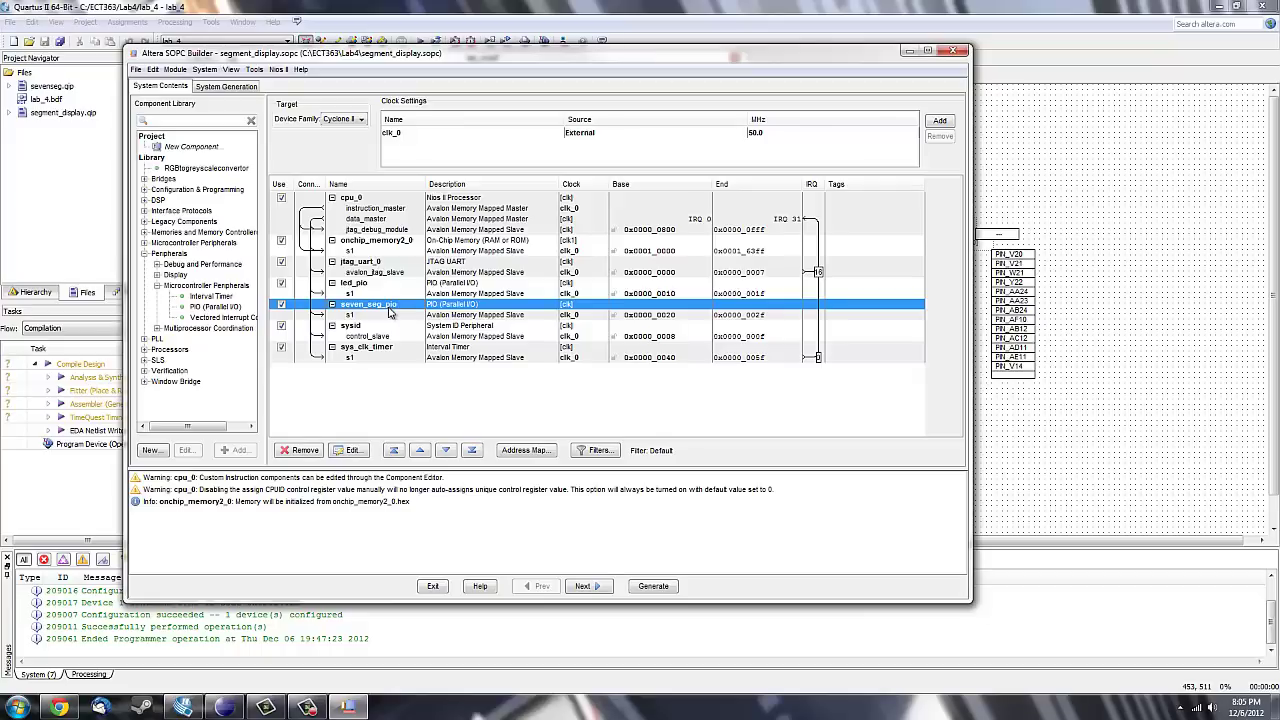
double_click(390, 310)
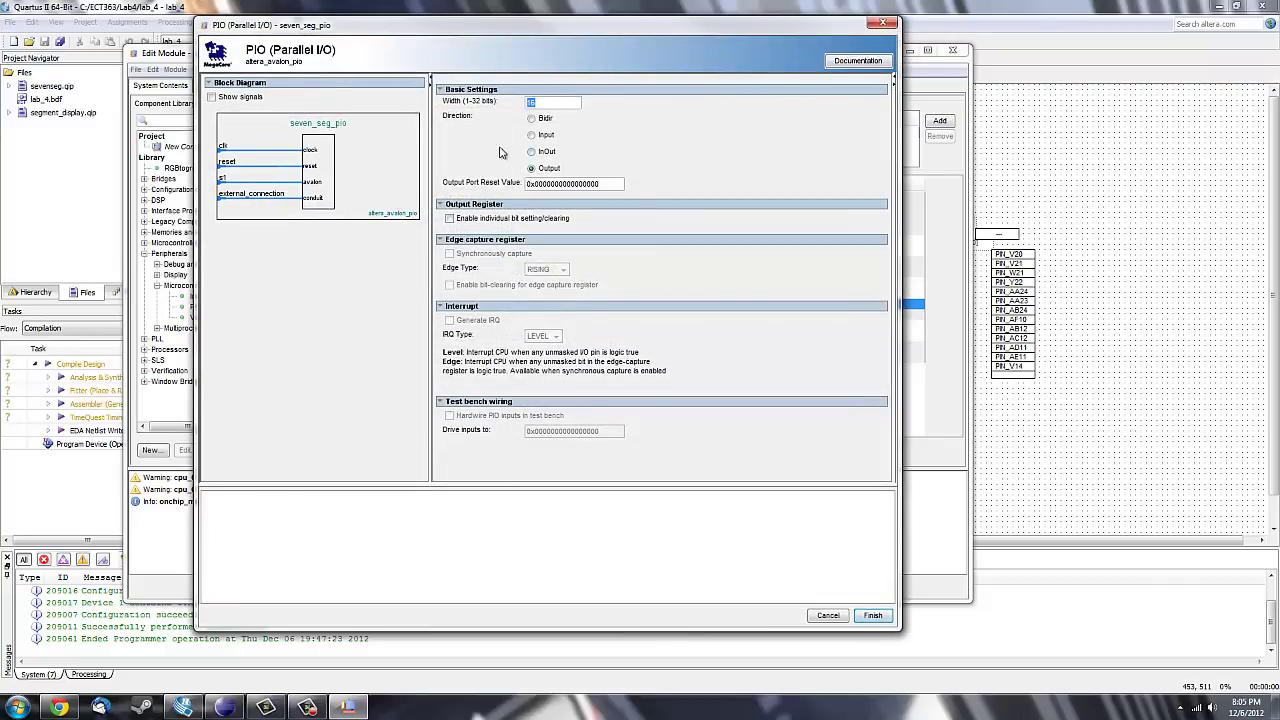
click(872, 615)
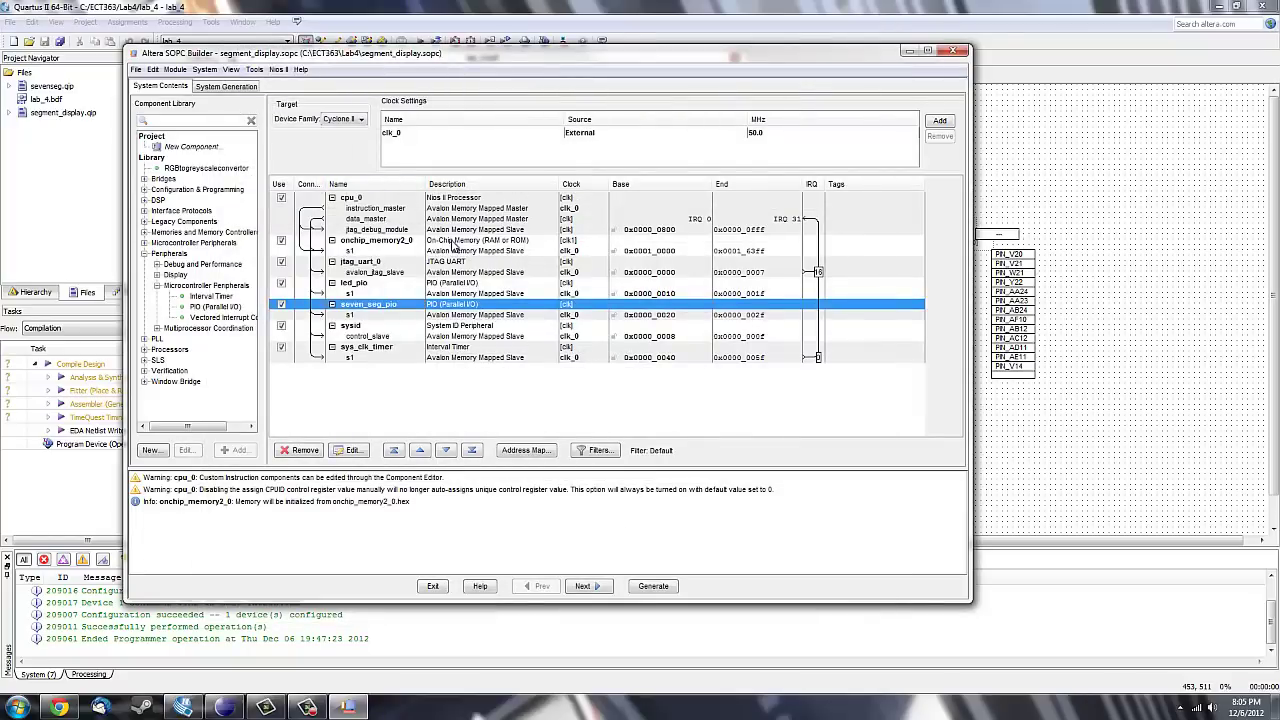
Step: Check onchip_memory2_0 and cpu_0 vector settings, then exit SOPC Builder with Don't Save
double_click(453, 246)
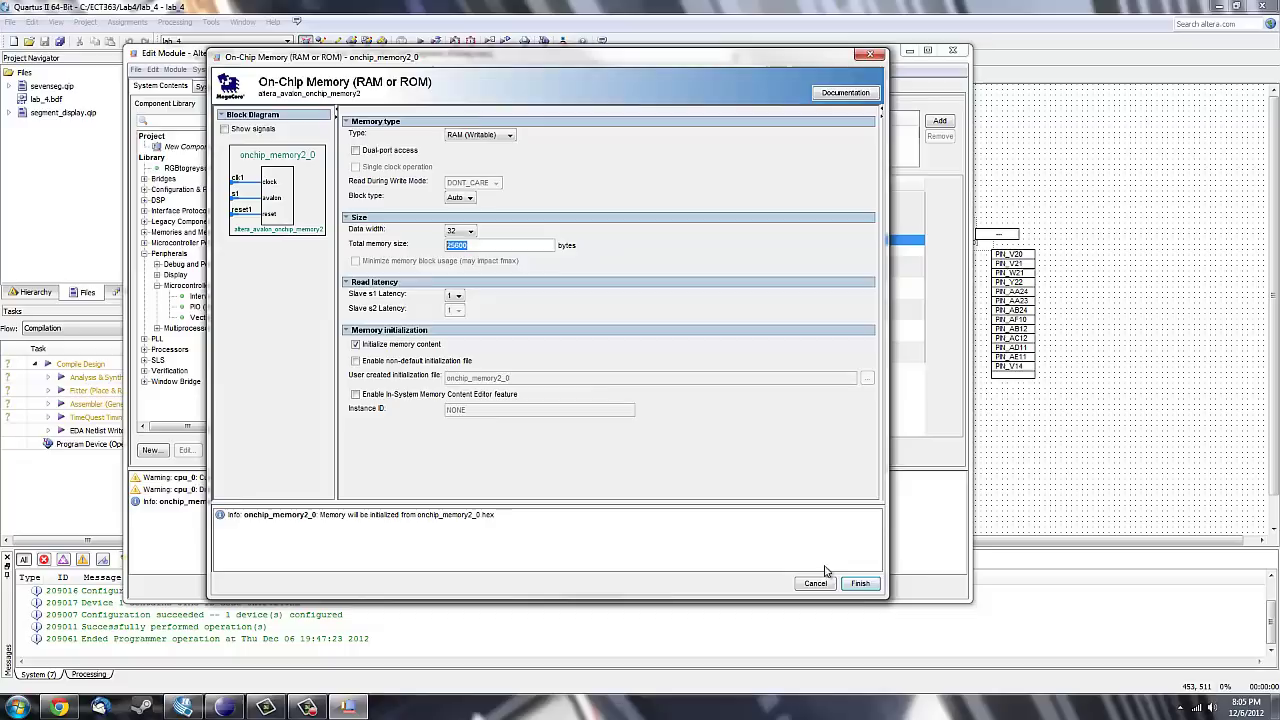
click(860, 583)
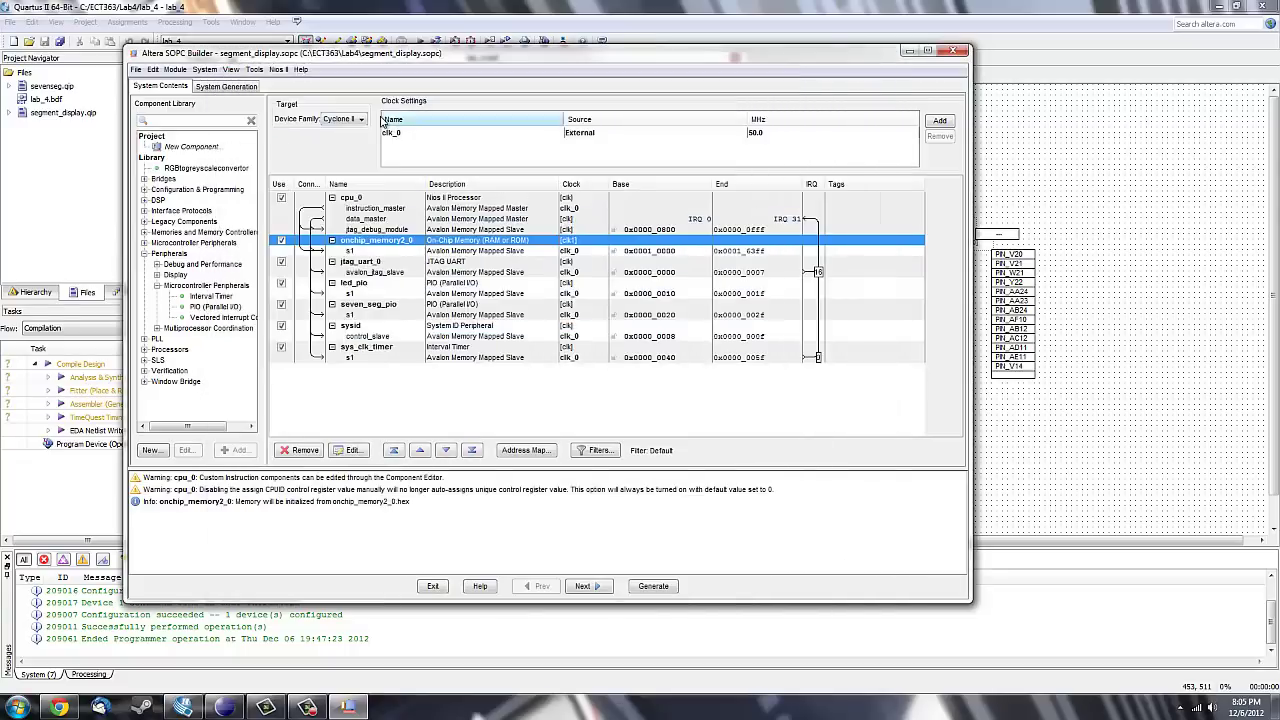
double_click(440, 201)
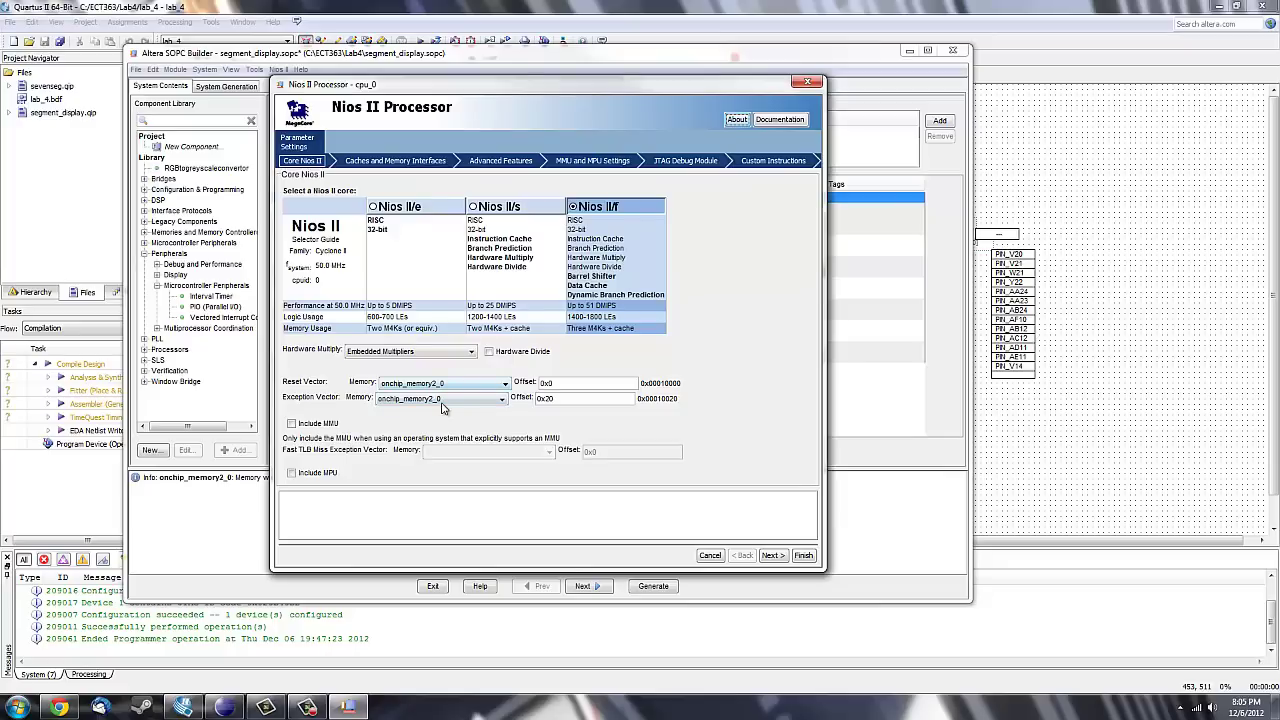
click(806, 556)
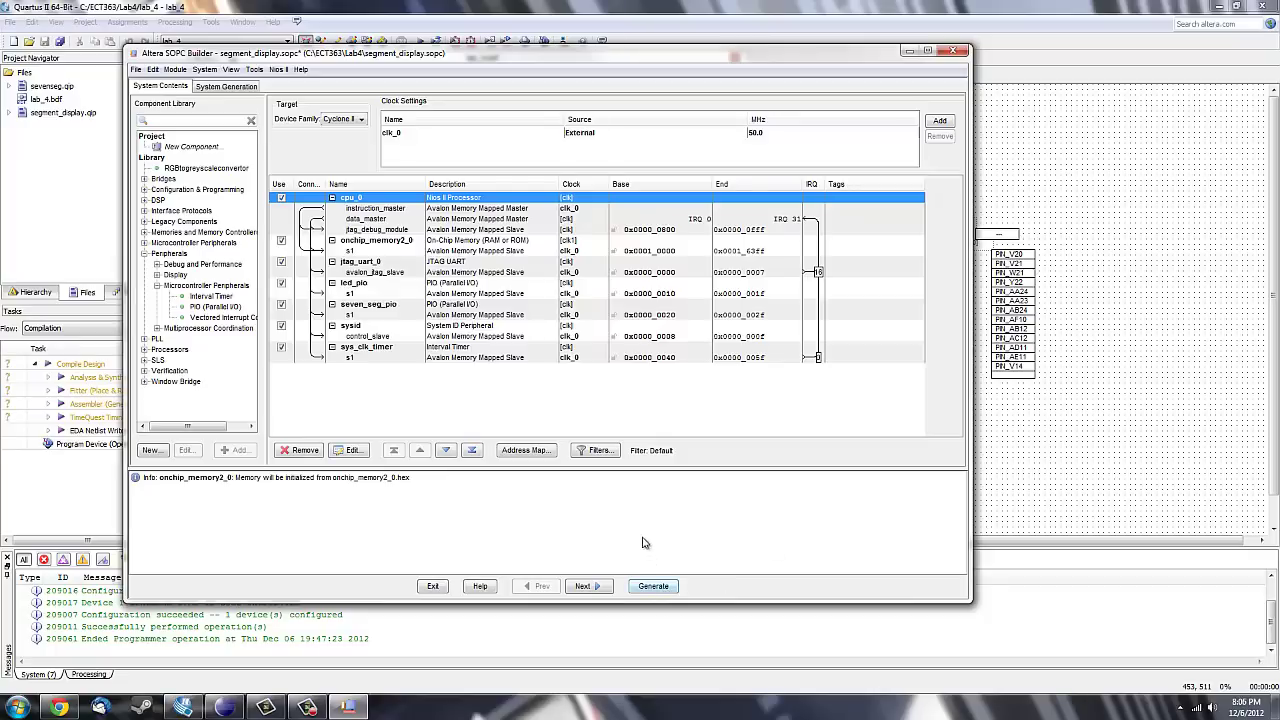
click(955, 50)
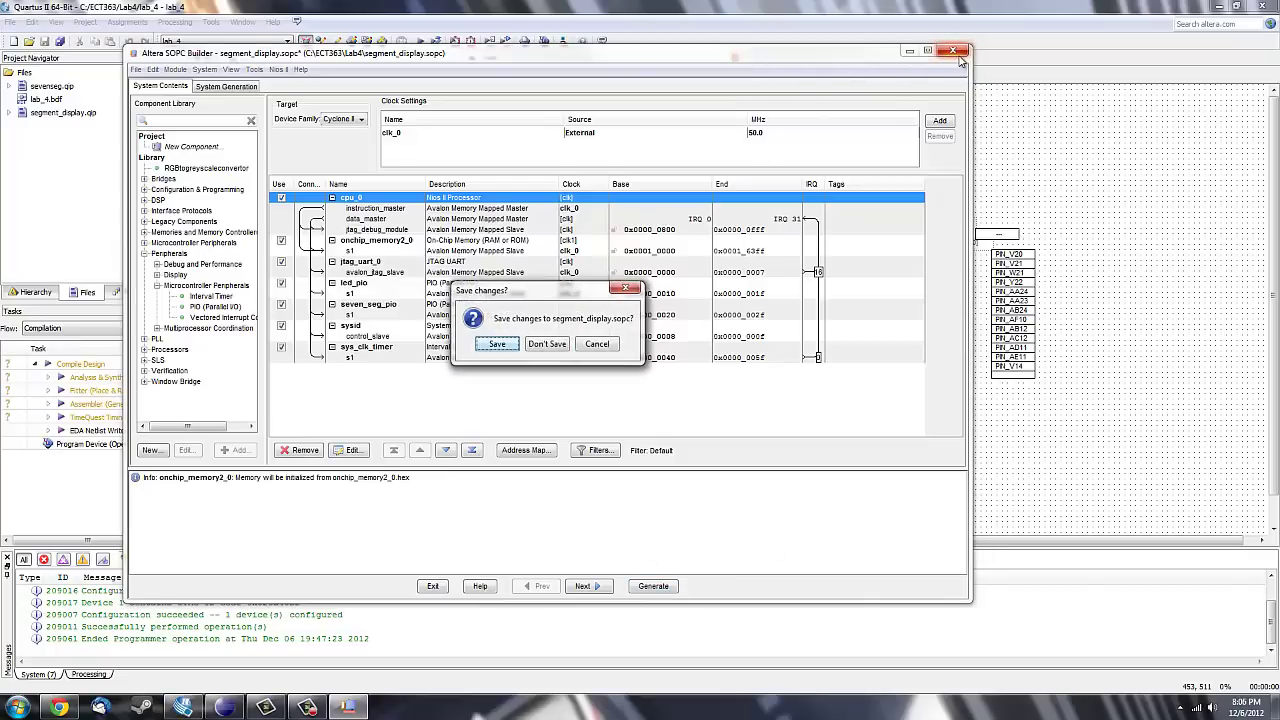
click(549, 347)
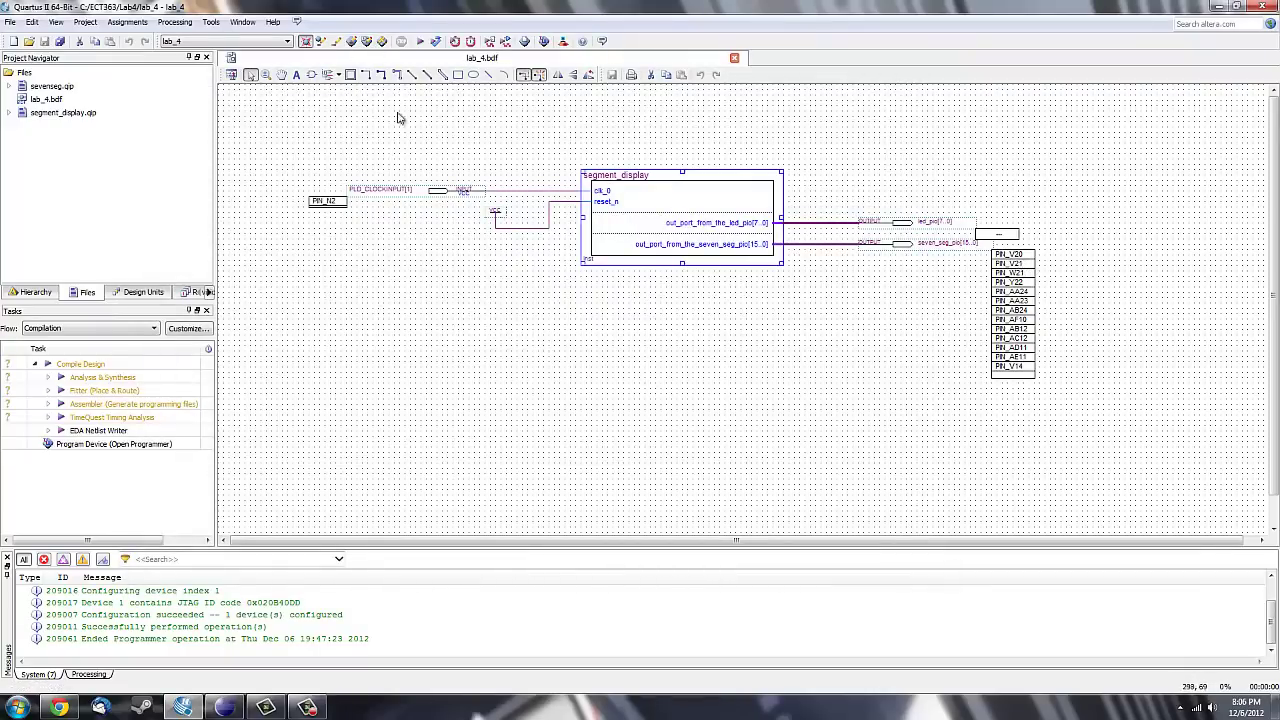
click(367, 41)
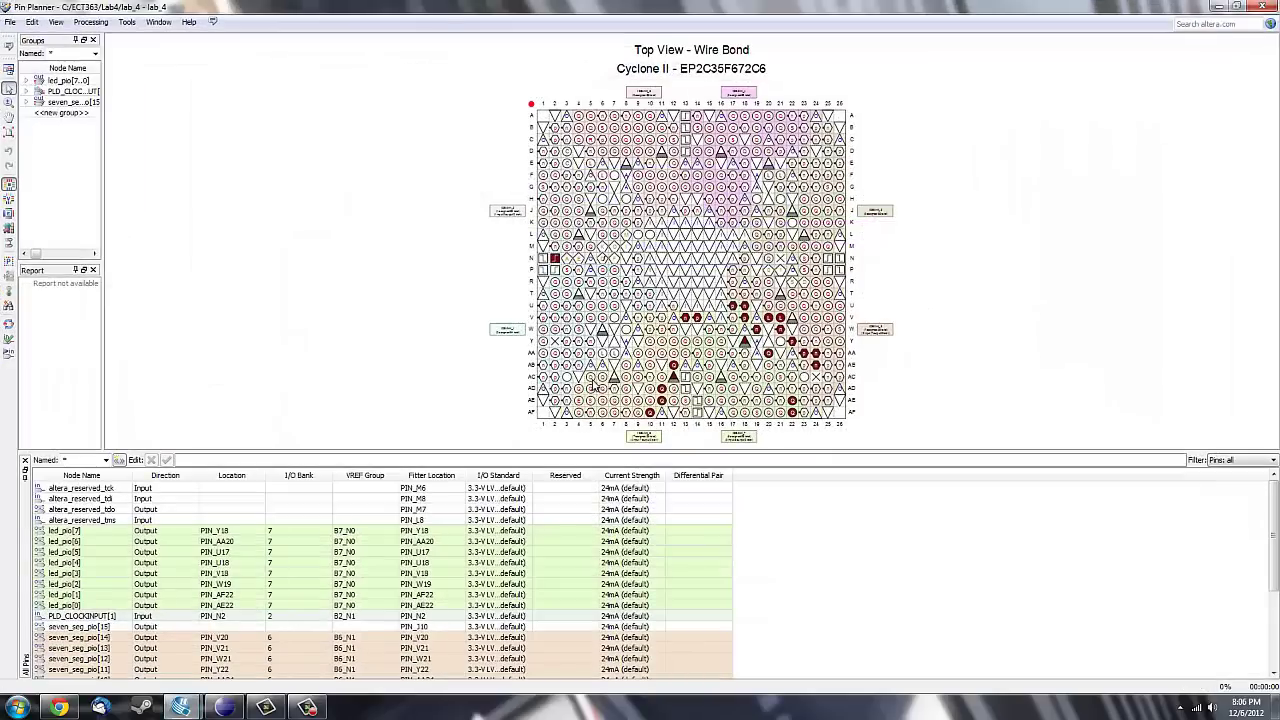
scroll(385, 529, down, 1)
scroll(375, 525, down, 1)
scroll(375, 525, down, 1)
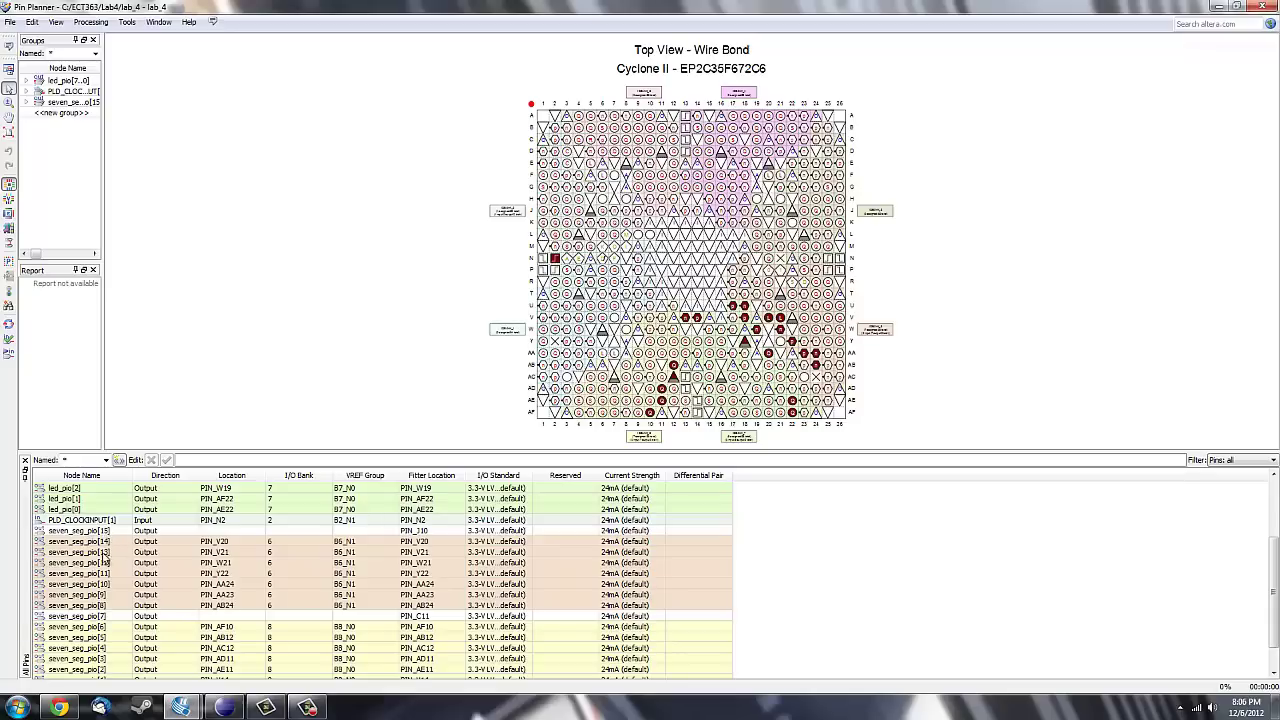
scroll(104, 566, down, 1)
scroll(106, 664, up, 1)
scroll(228, 541, down, 1)
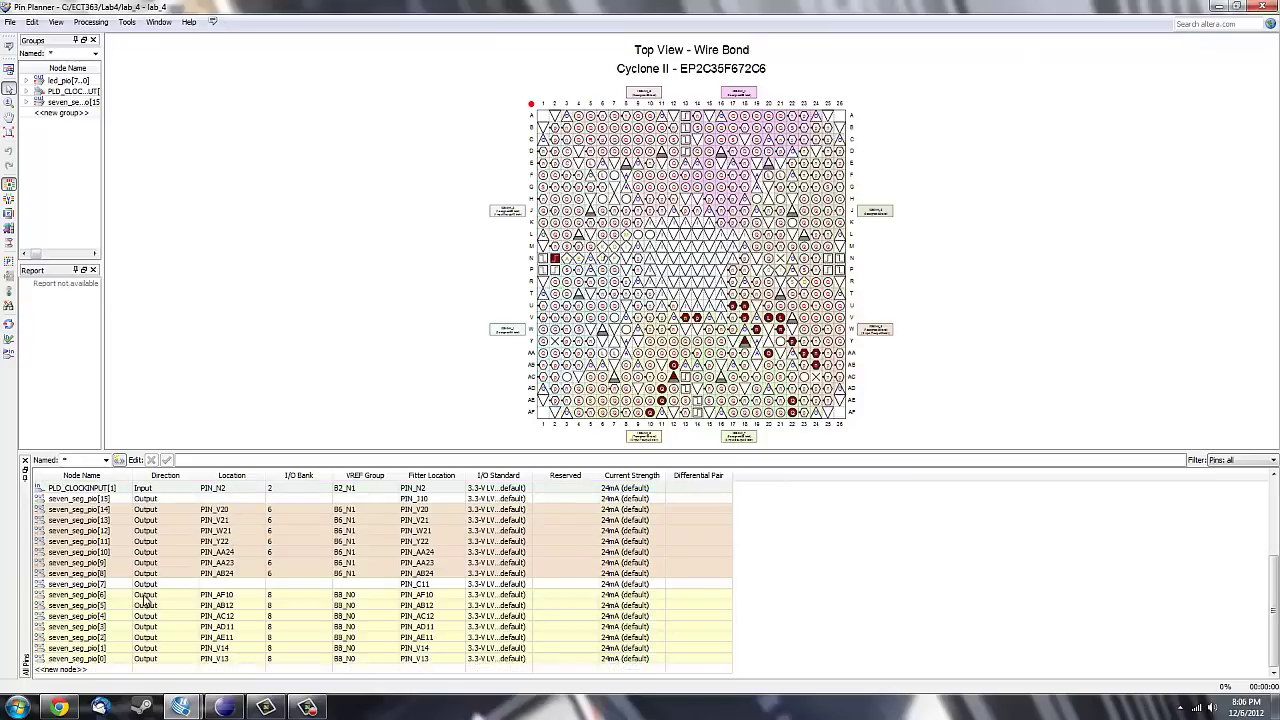
scroll(145, 598, up, 1)
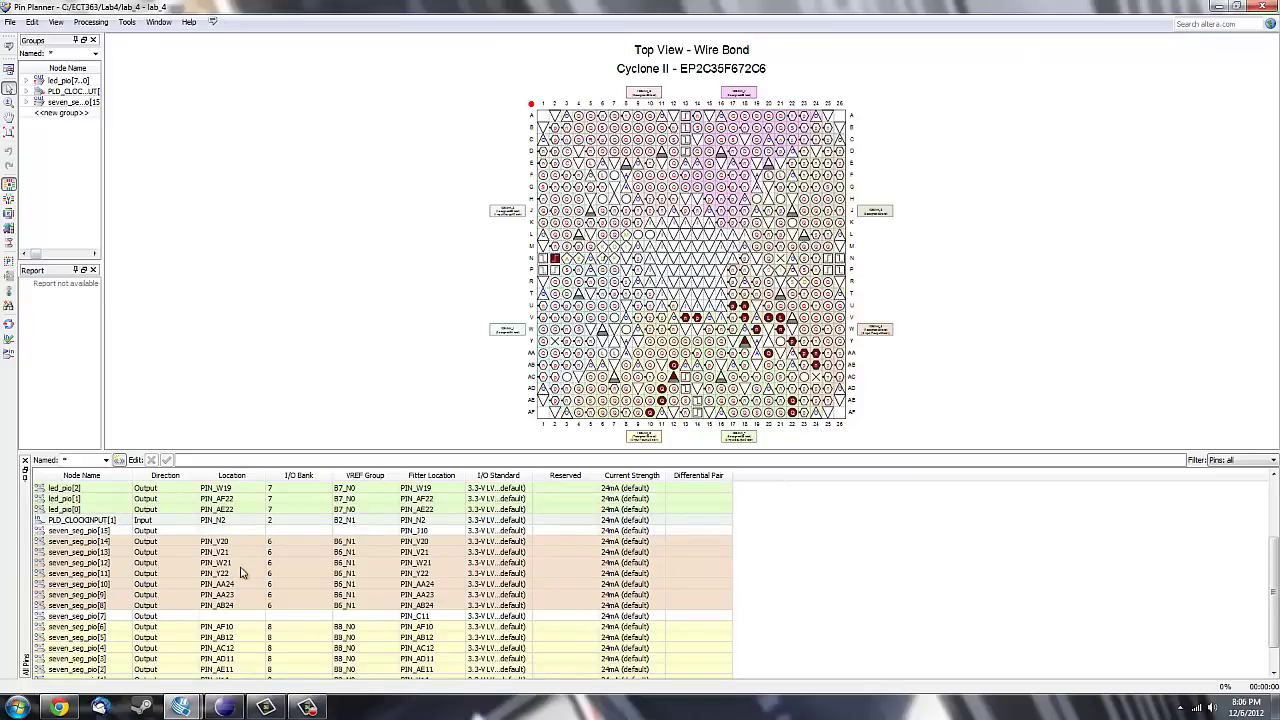
scroll(240, 572, down, 1)
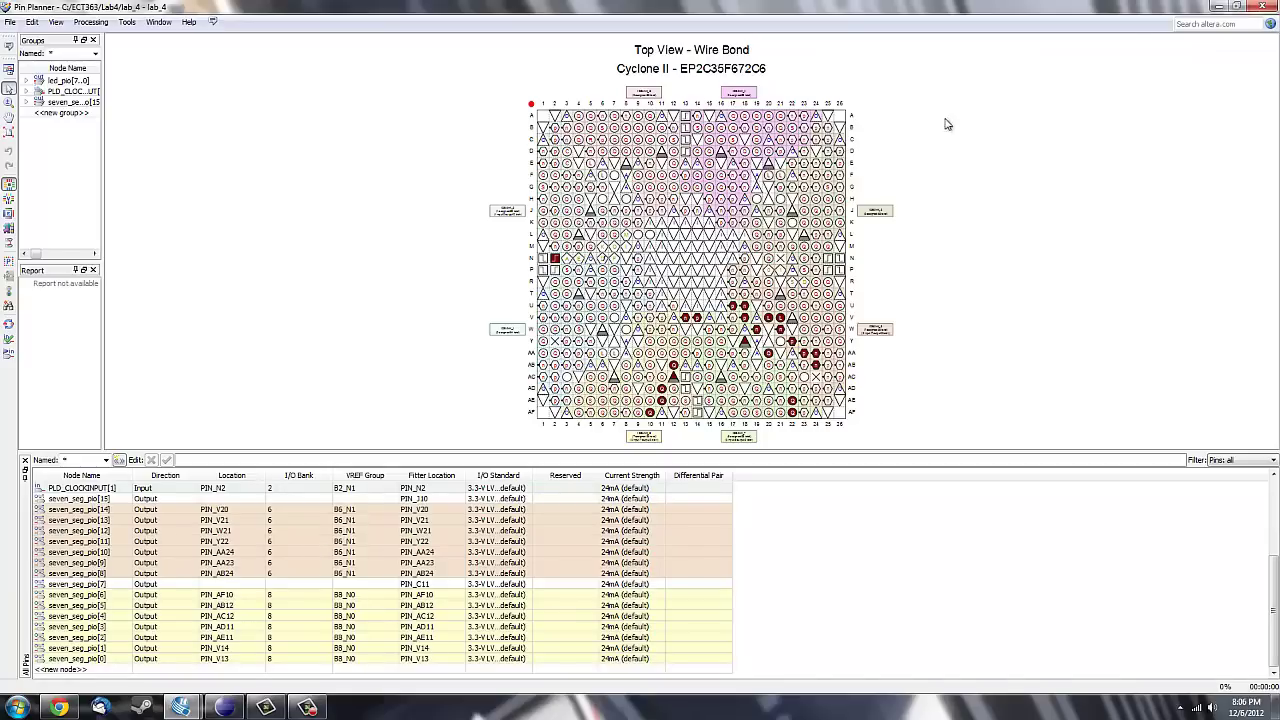
click(1264, 7)
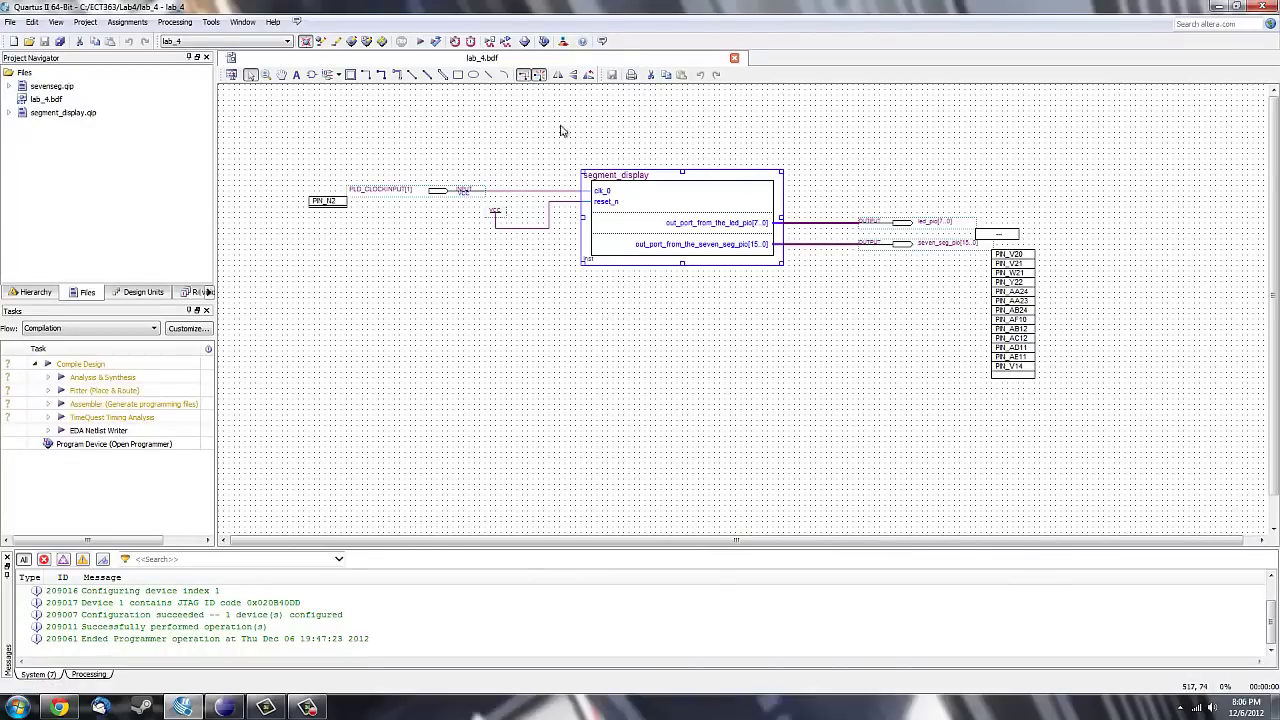
Step: Program the EP2C35F672 over USB-Blaster JTAG with lab_4_time_limited.sof, dismissing the time-limited warning
click(546, 44)
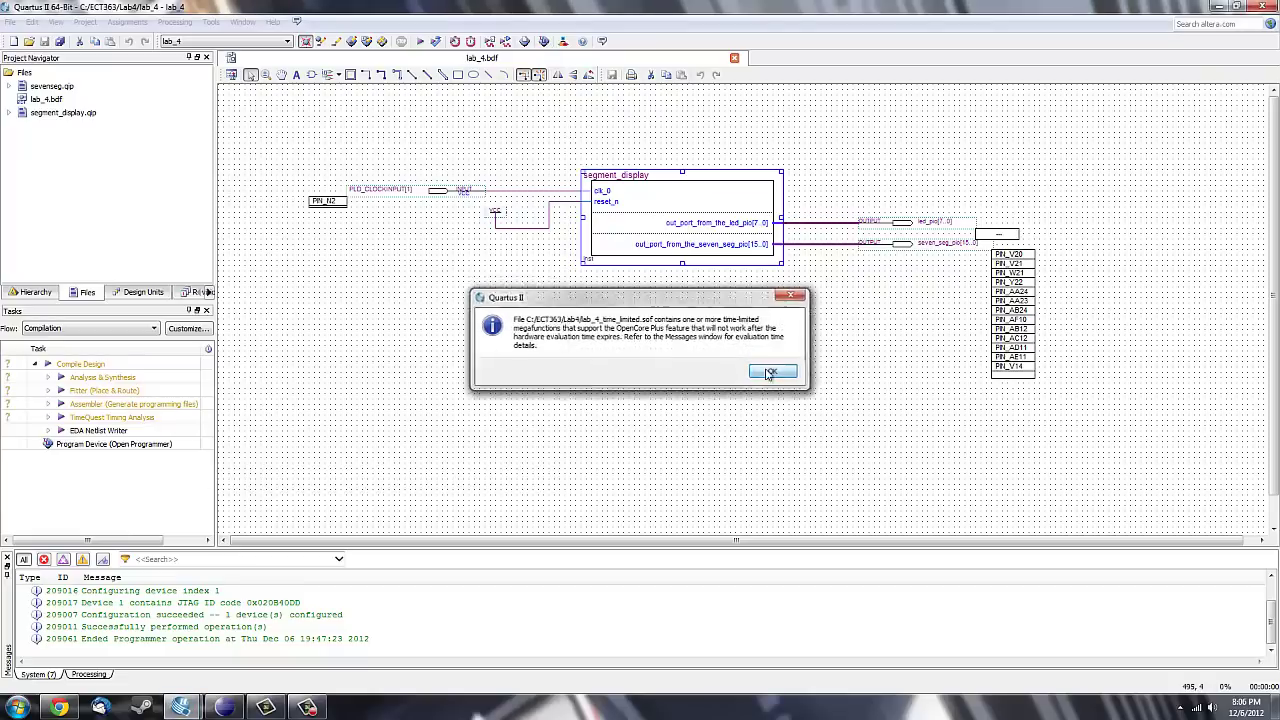
click(773, 371)
click(182, 707)
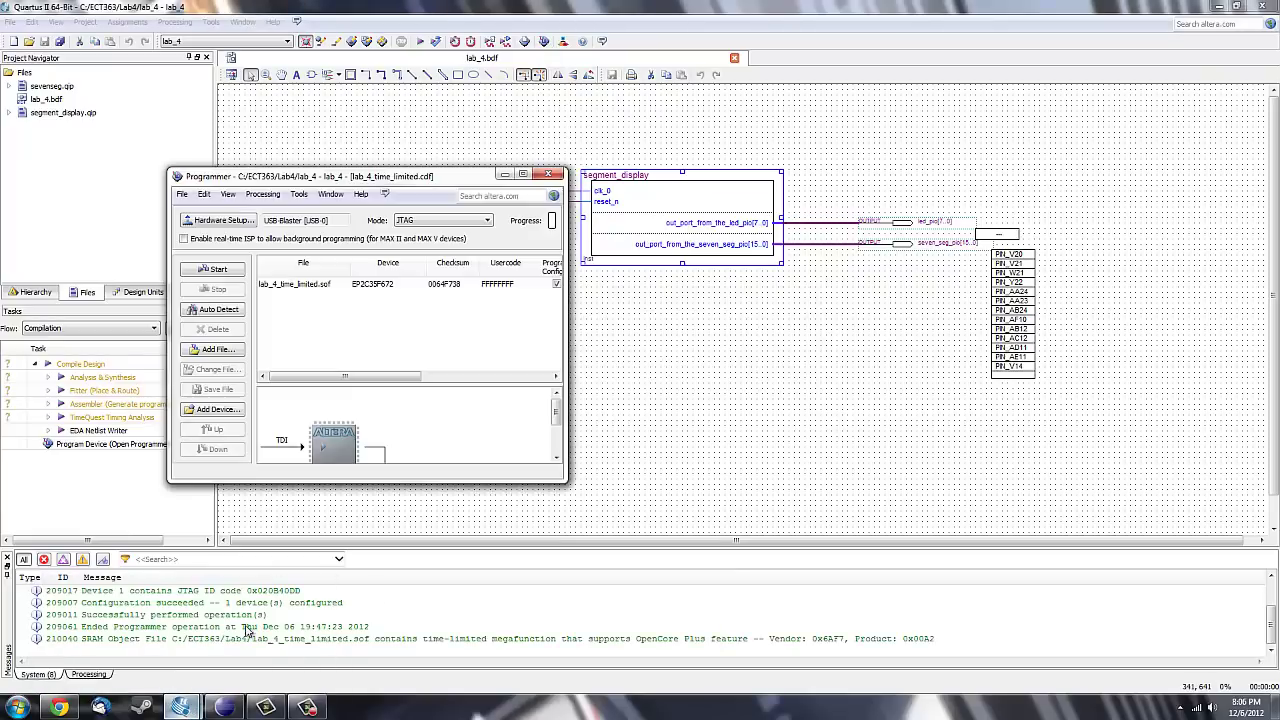
click(300, 286)
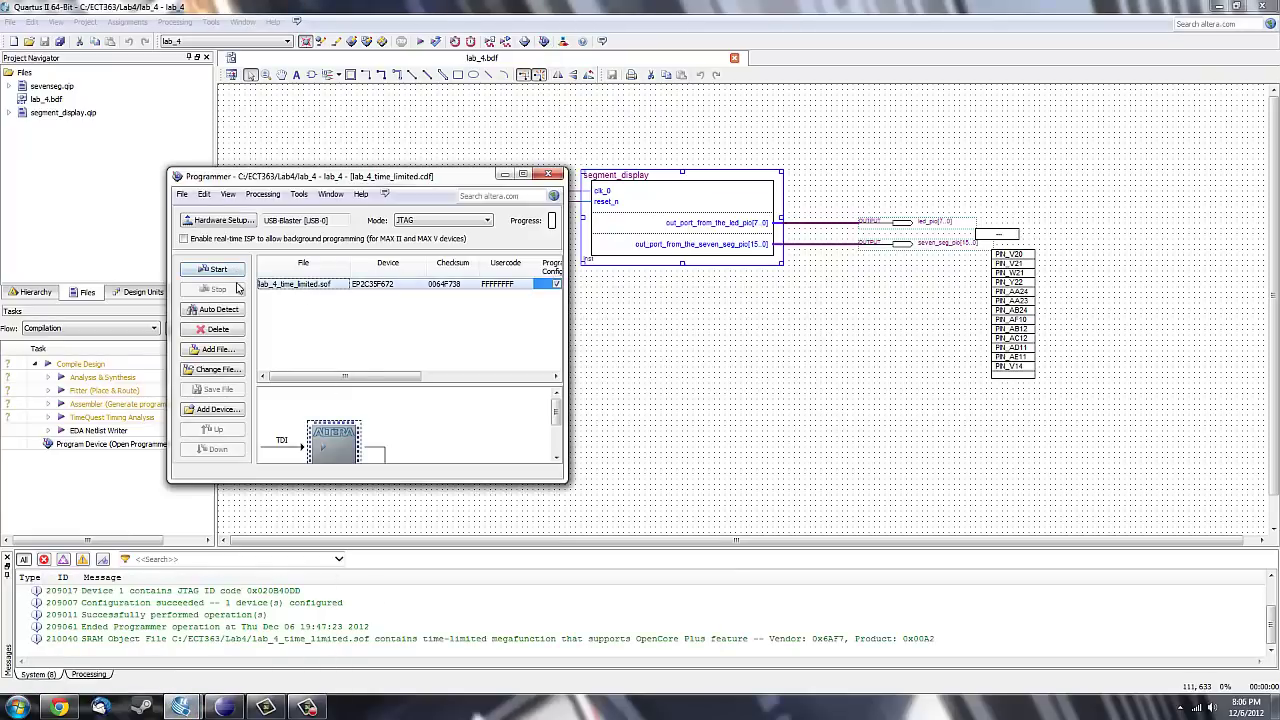
click(214, 272)
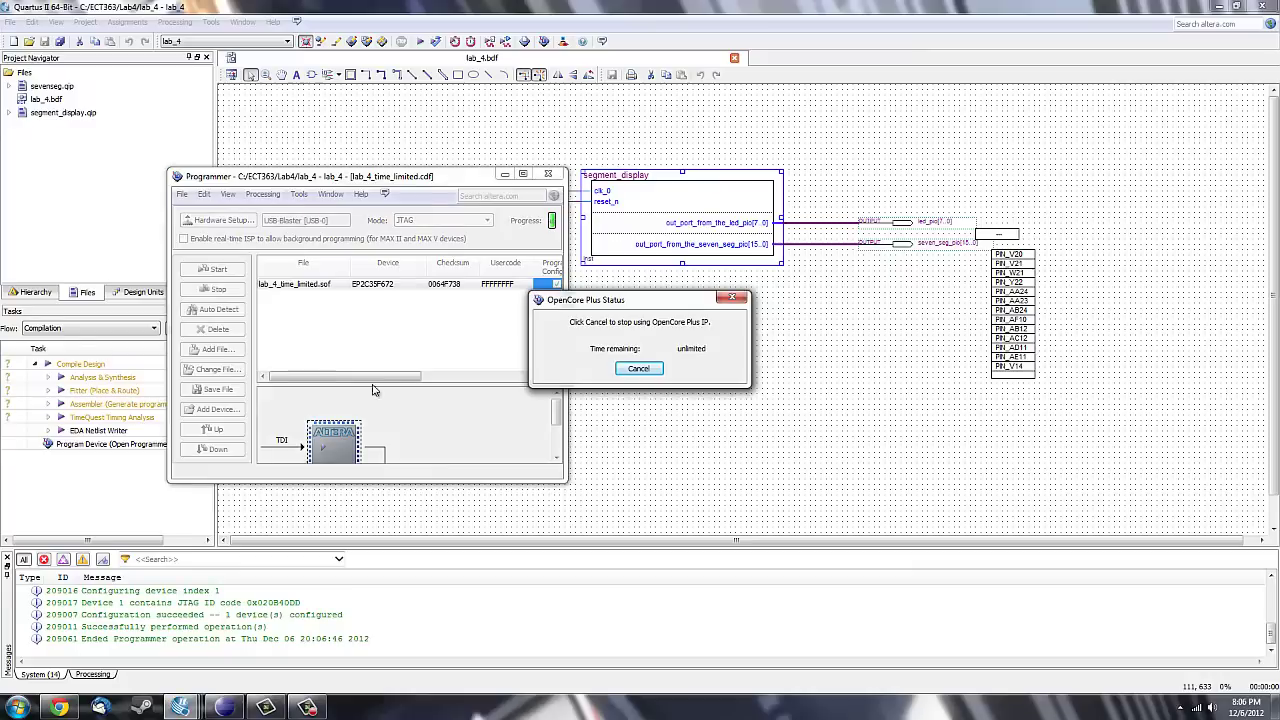
click(233, 709)
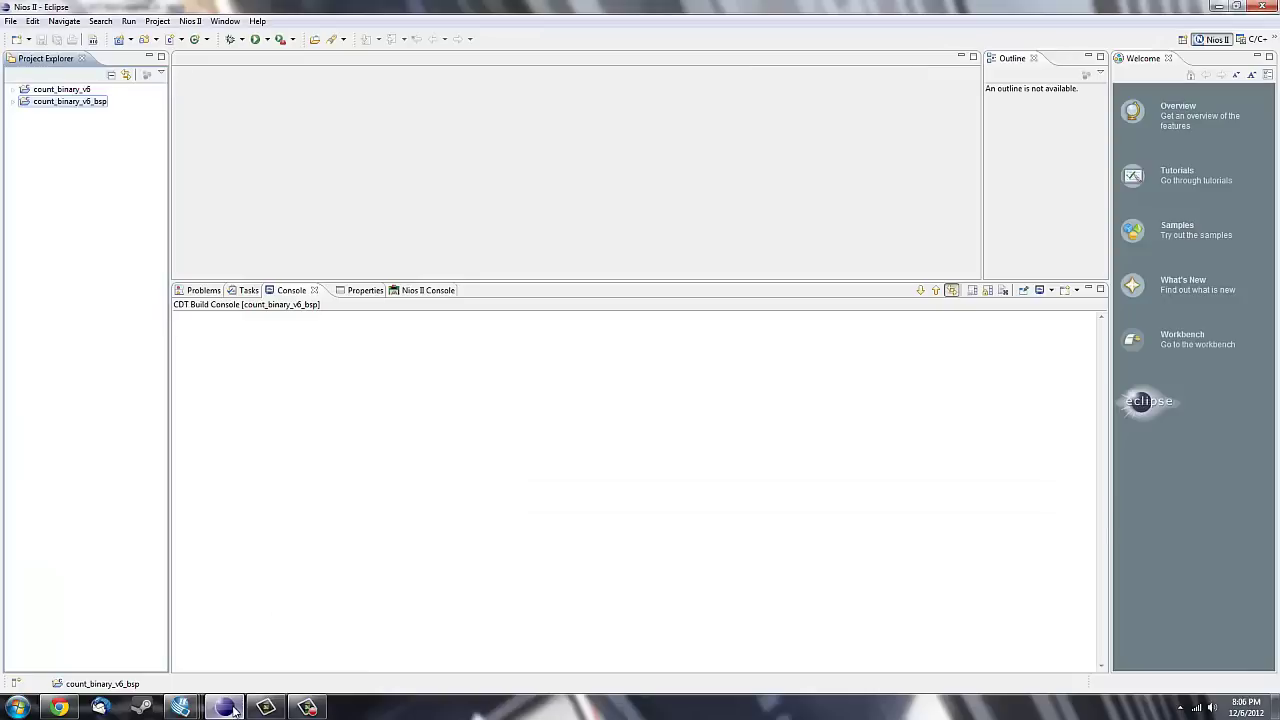
click(12, 21)
mouse_move(31, 36)
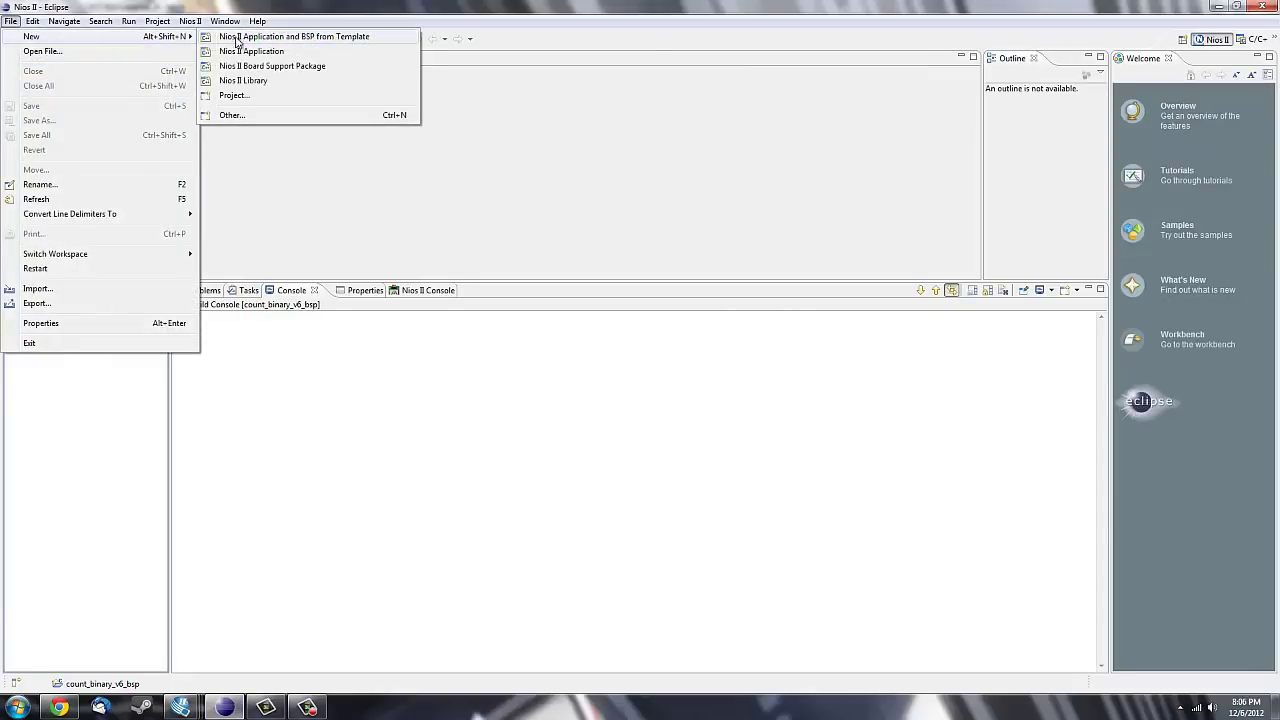
click(243, 37)
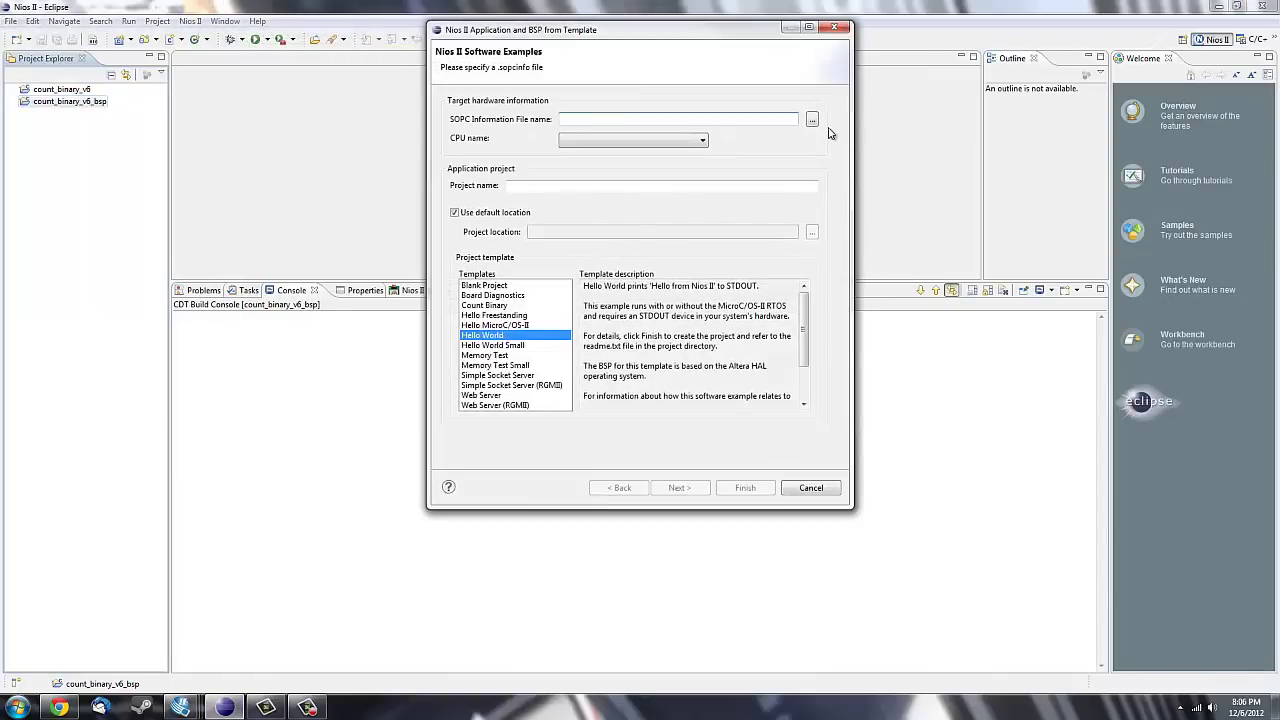
click(812, 120)
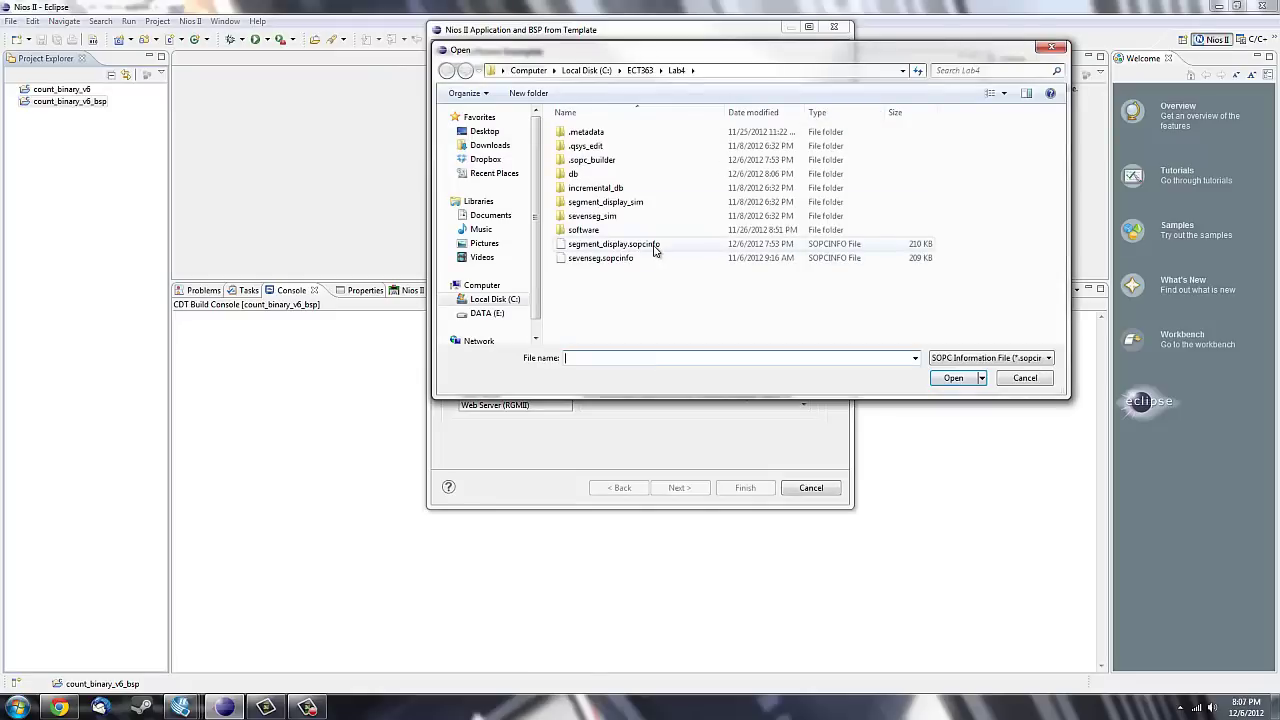
click(655, 248)
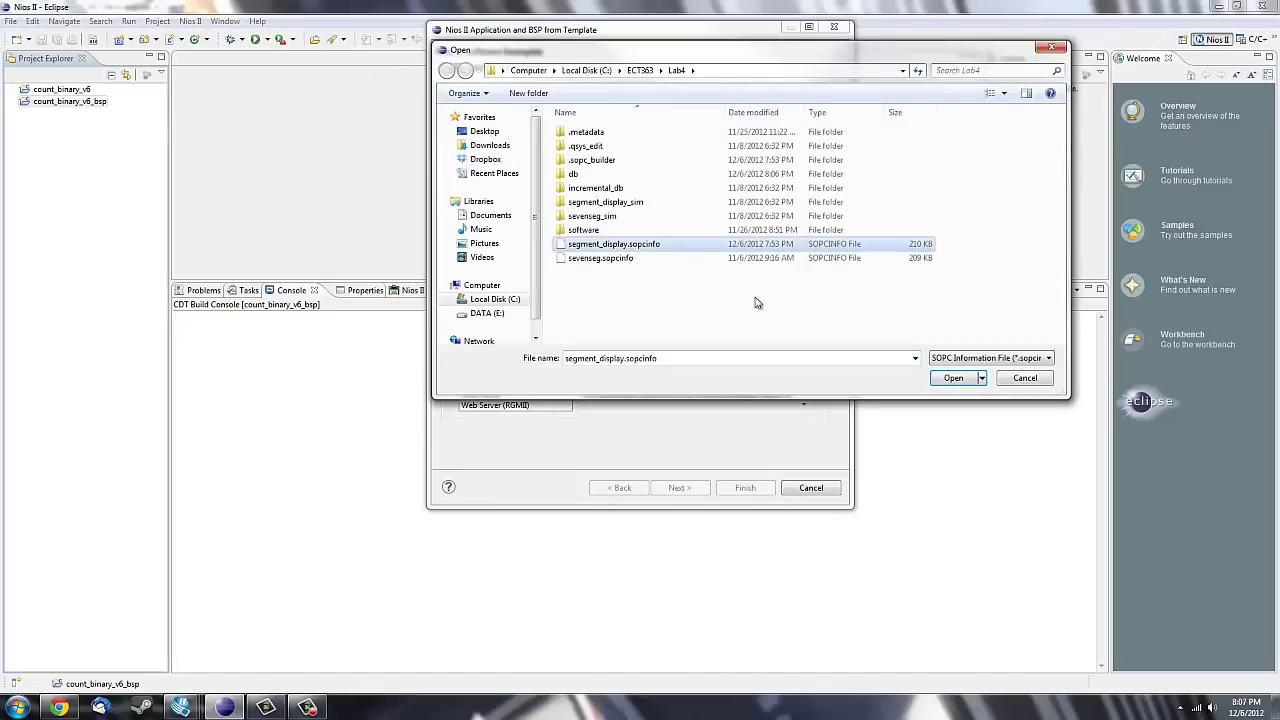
click(965, 382)
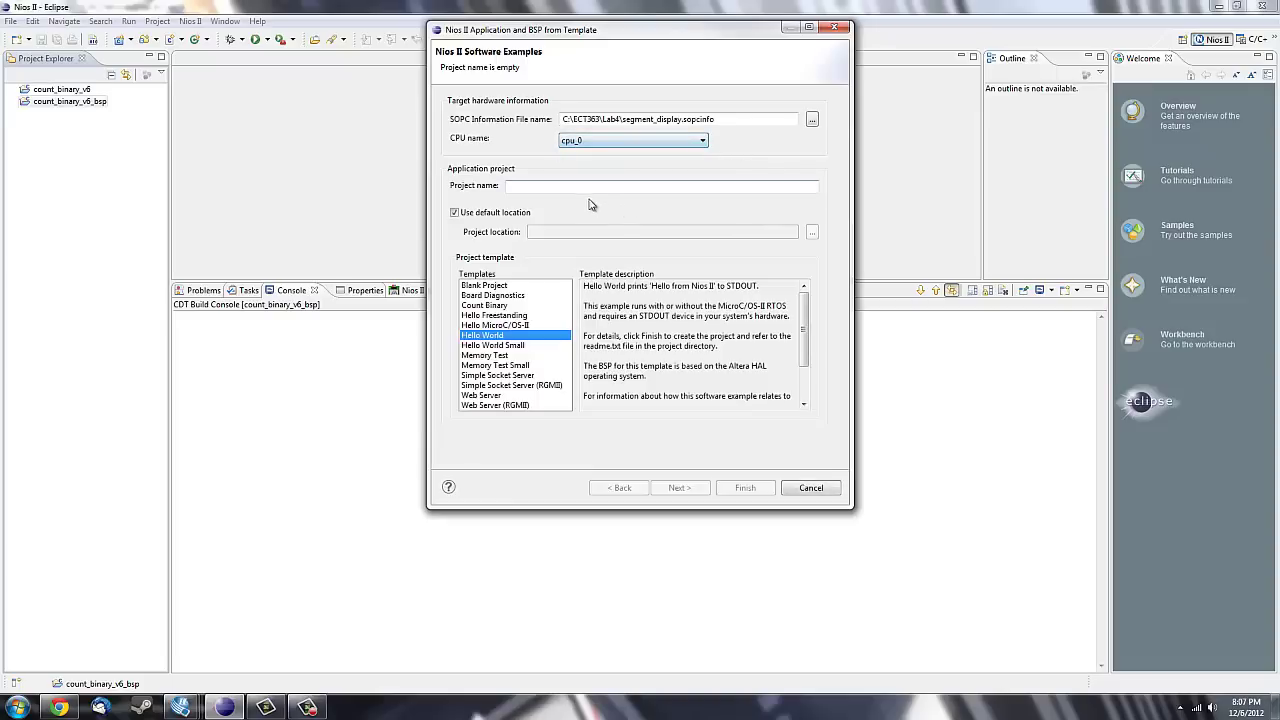
click(582, 189)
click(500, 306)
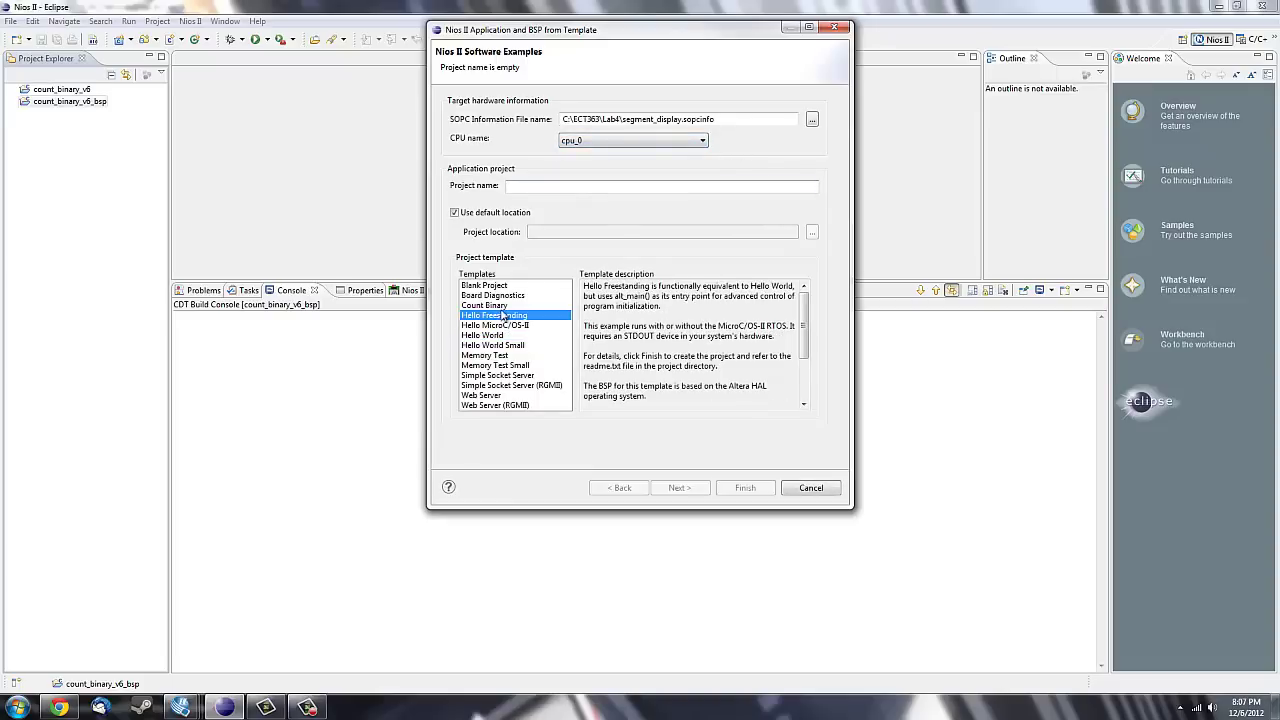
click(812, 487)
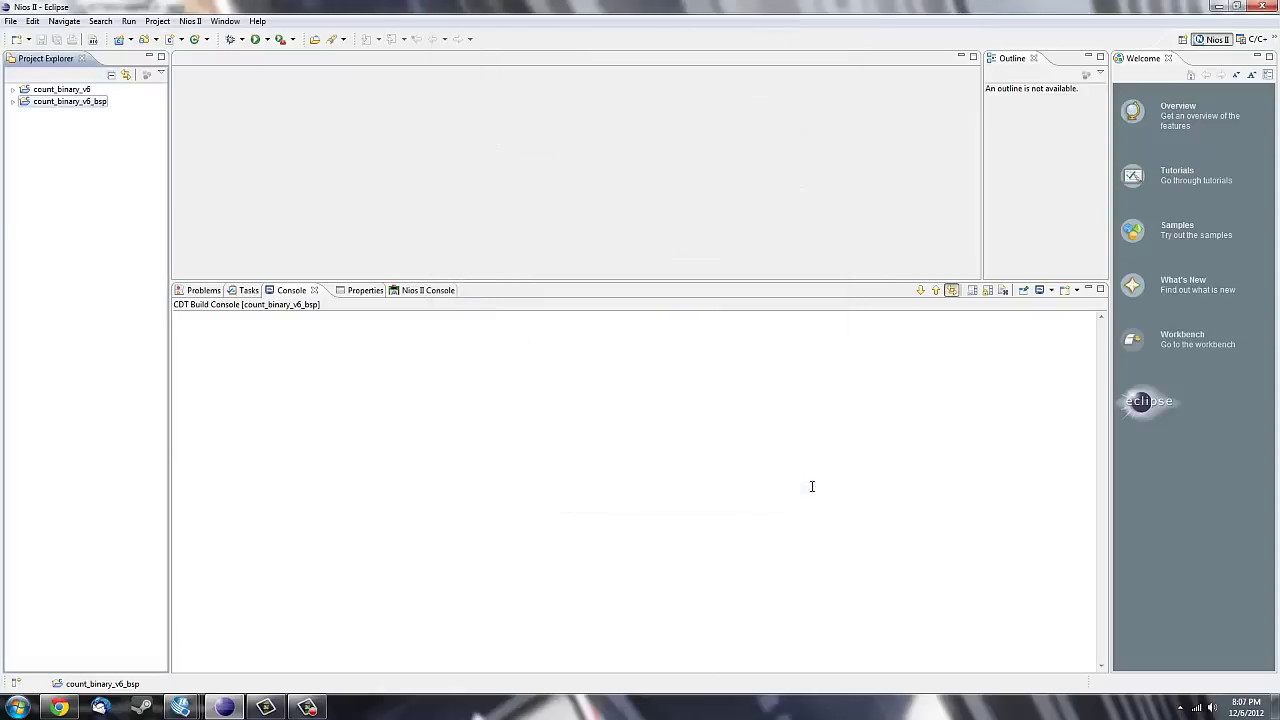
Step: Apply the count_binary_v6_bsp Nios II BSP Properties to regenerate the BSP, then confirm with OK
right_click(36, 107)
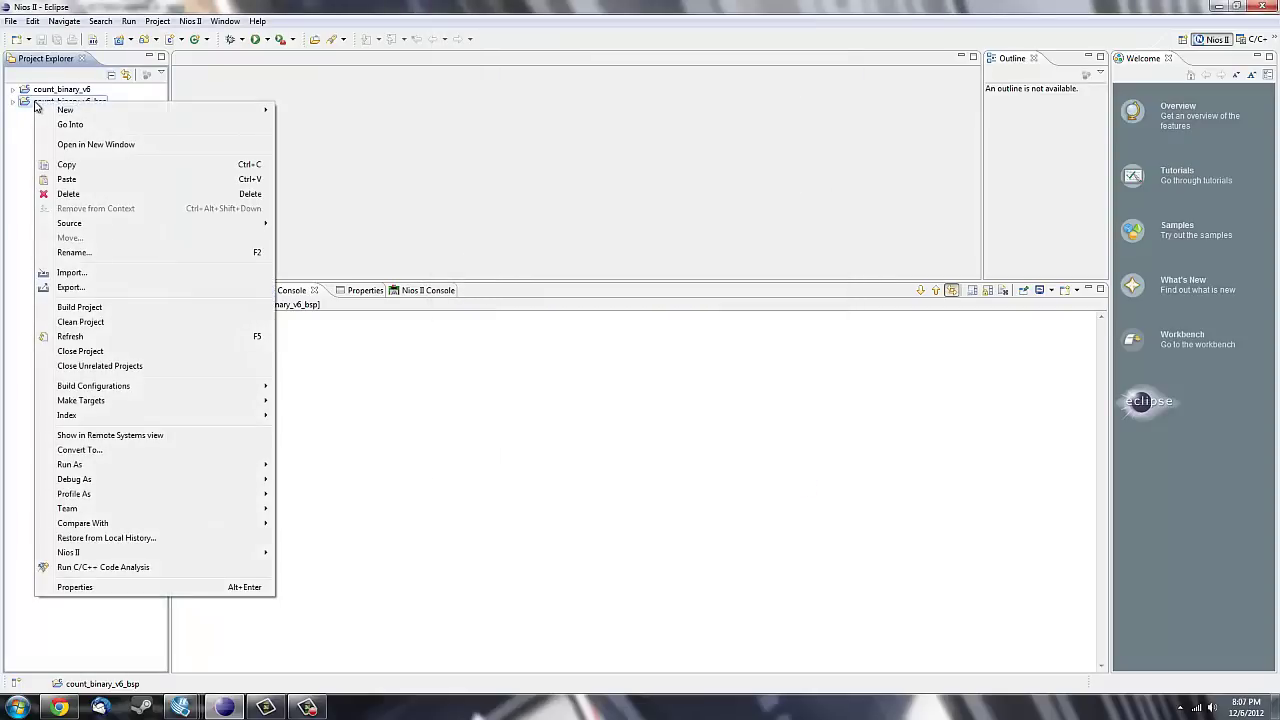
click(88, 587)
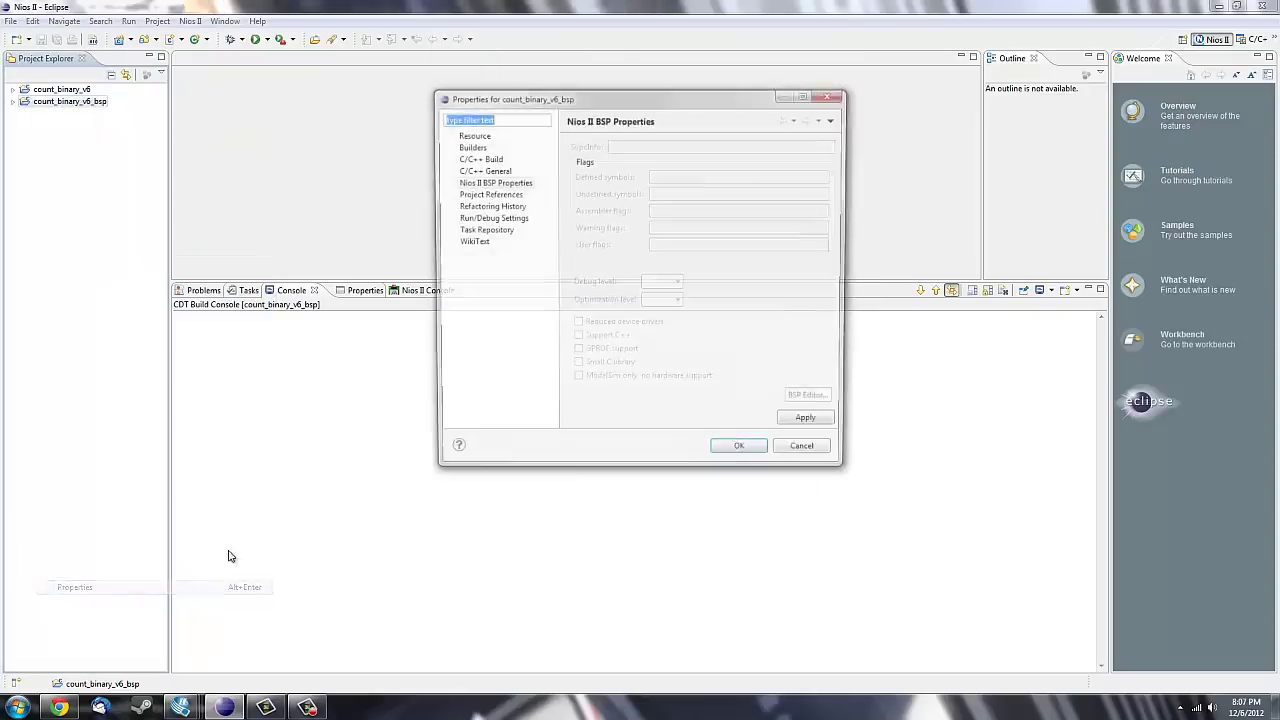
click(501, 182)
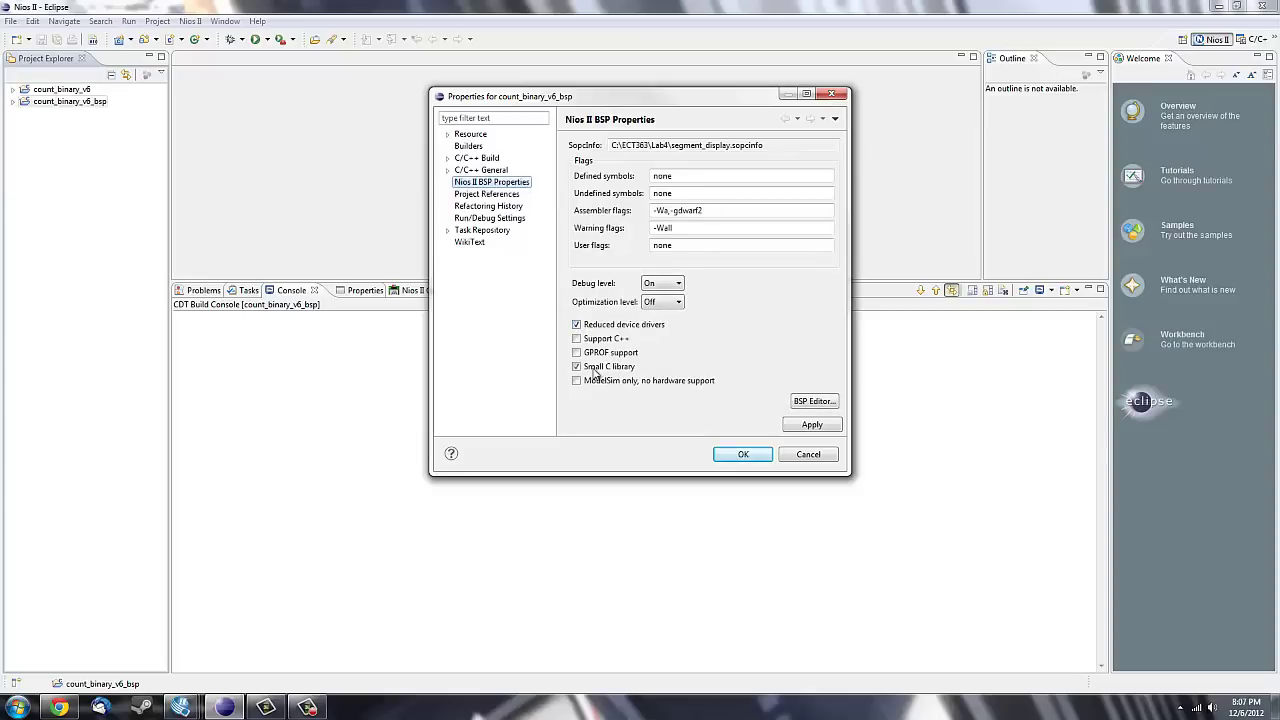
click(805, 425)
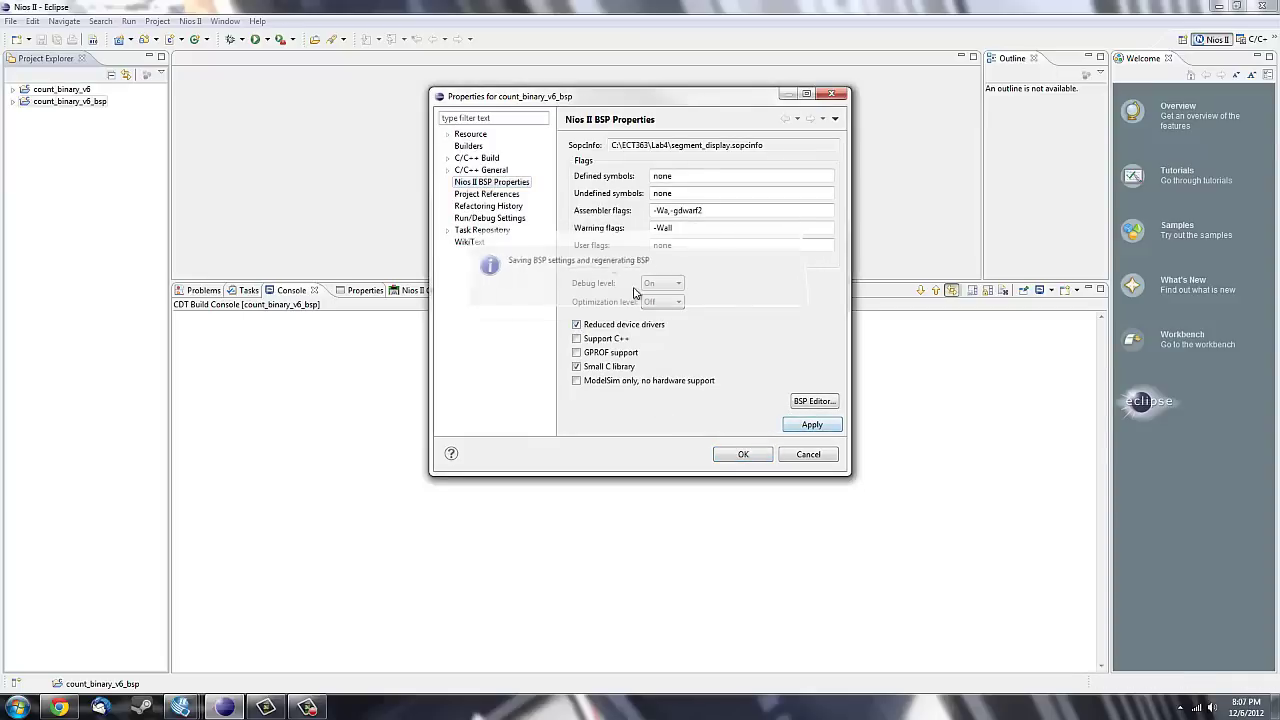
click(727, 458)
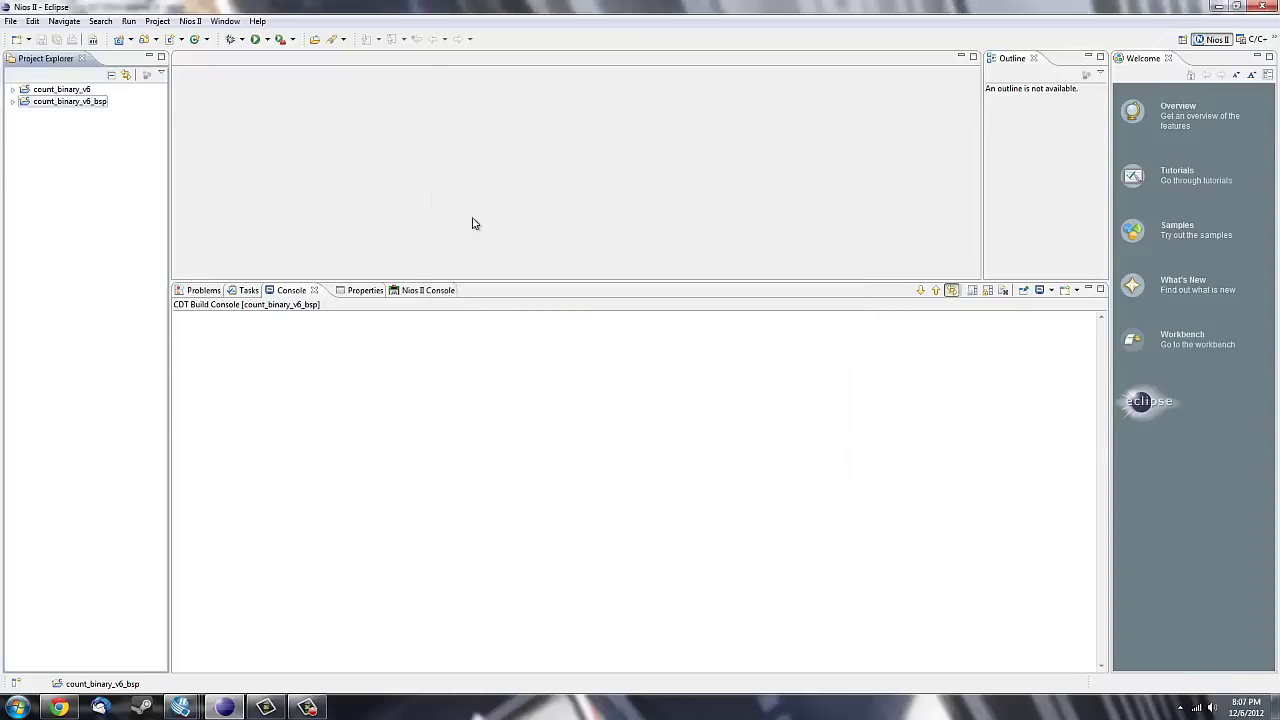
click(189, 21)
click(206, 65)
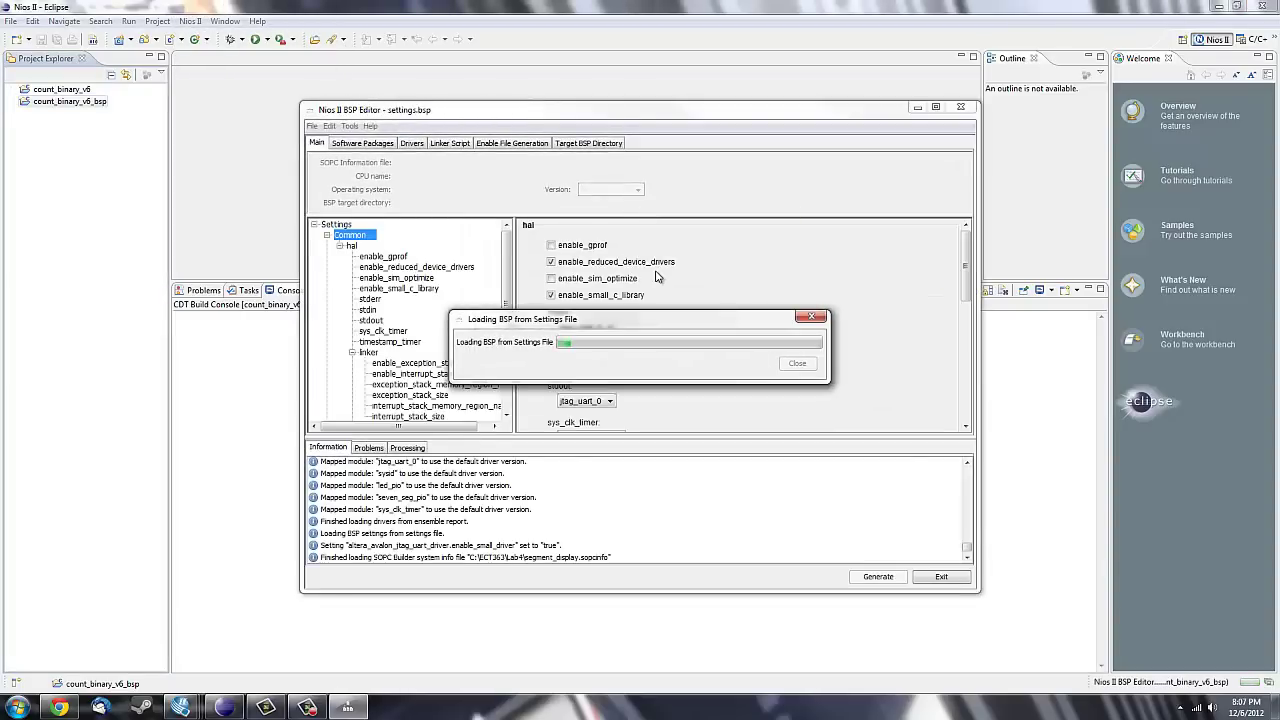
click(411, 146)
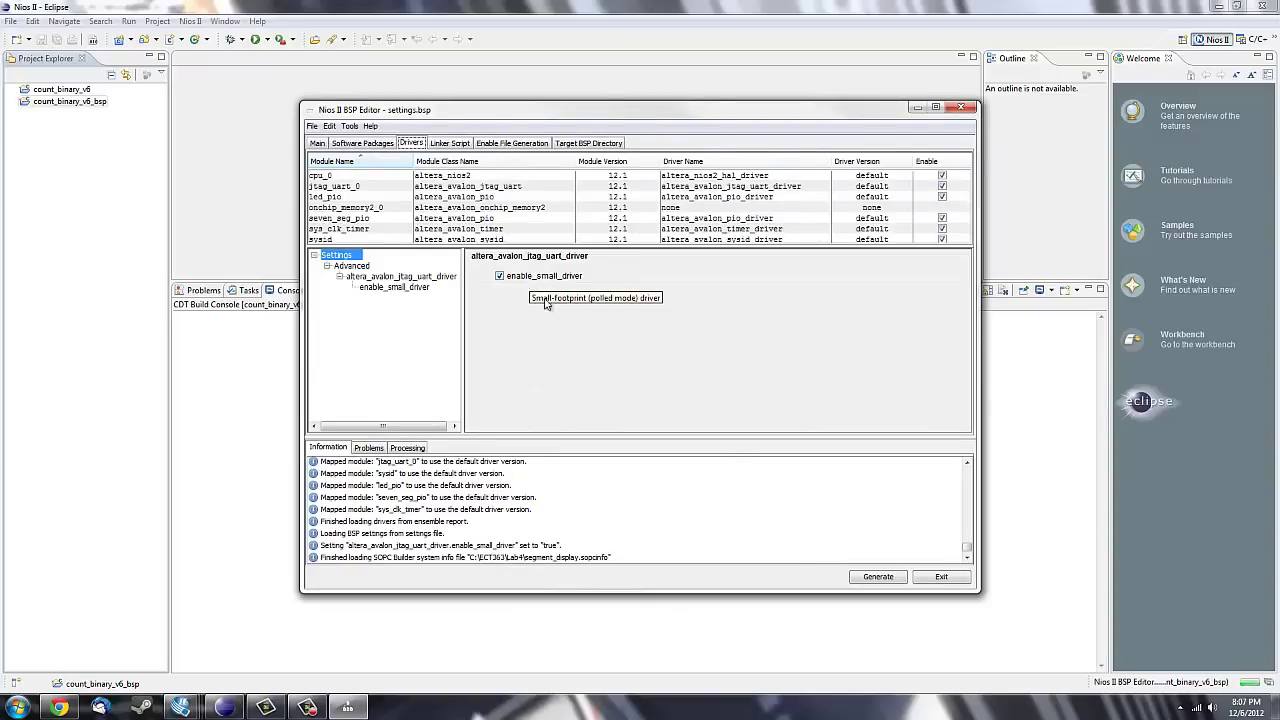
click(920, 581)
click(705, 374)
click(188, 22)
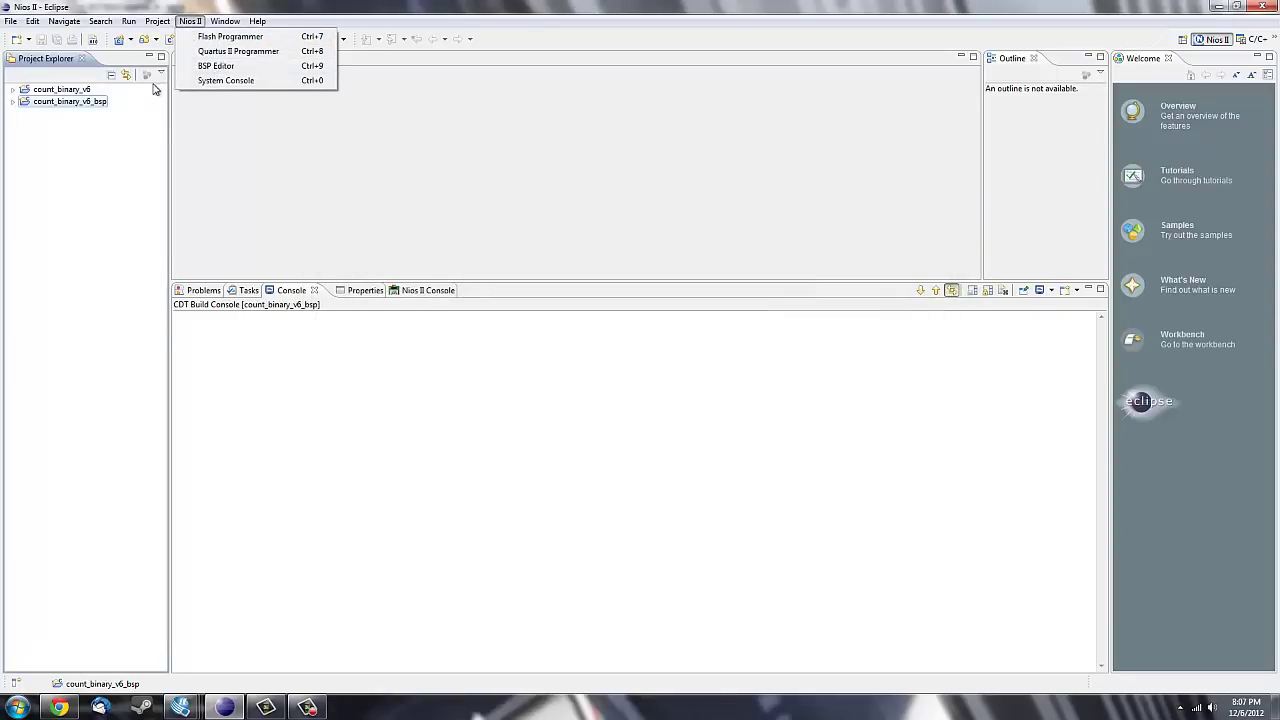
Step: Build count_binary_v6 and its BSP, then run it as Nios II Hardware
click(68, 92)
right_click(68, 95)
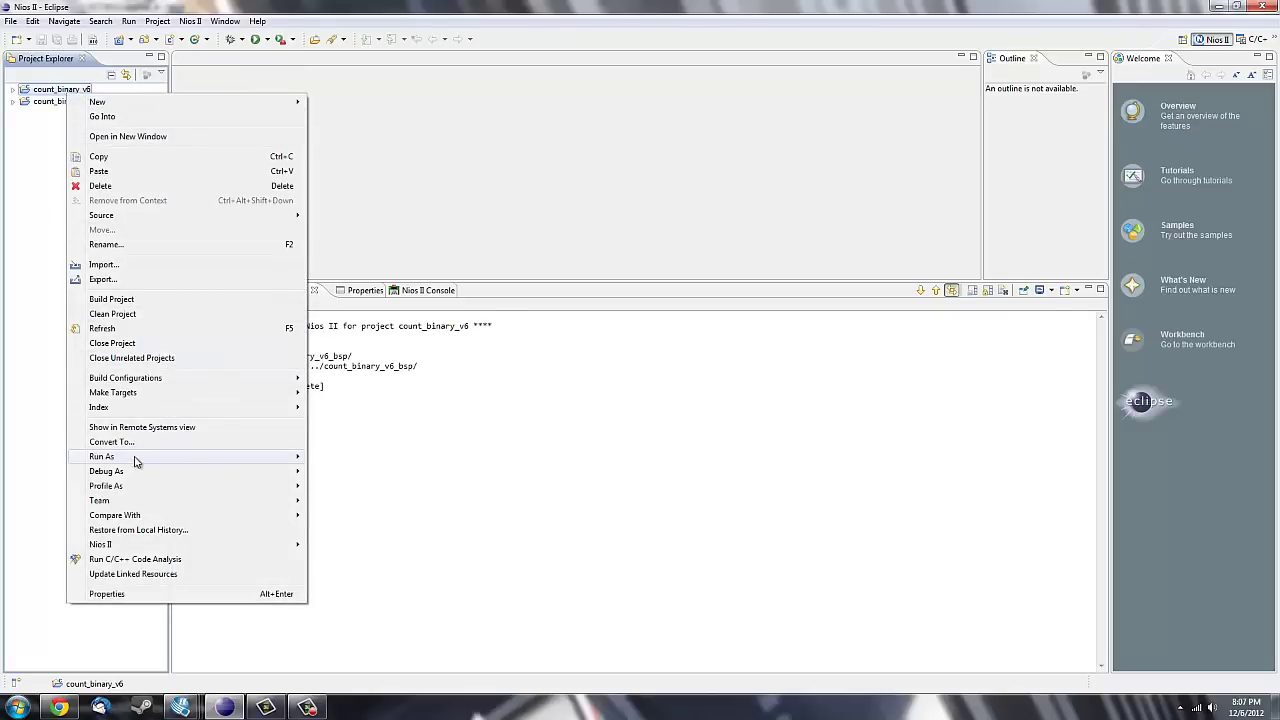
mouse_move(102, 456)
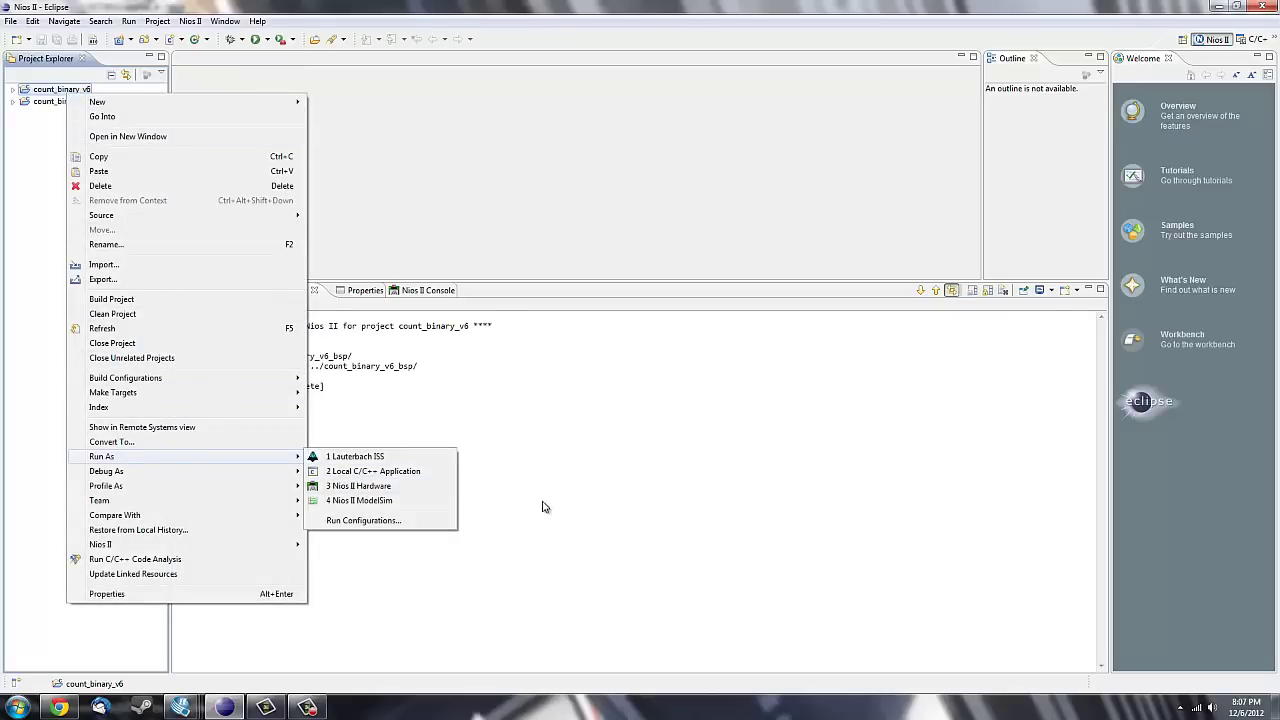
click(552, 503)
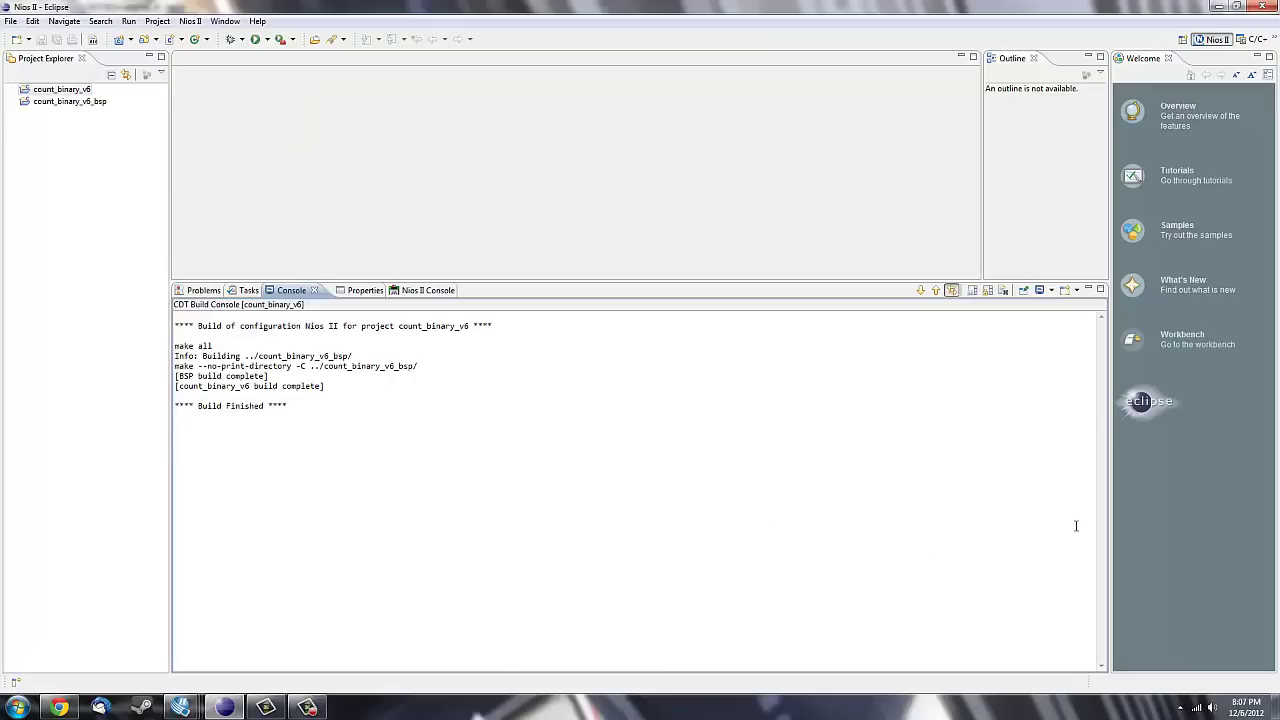